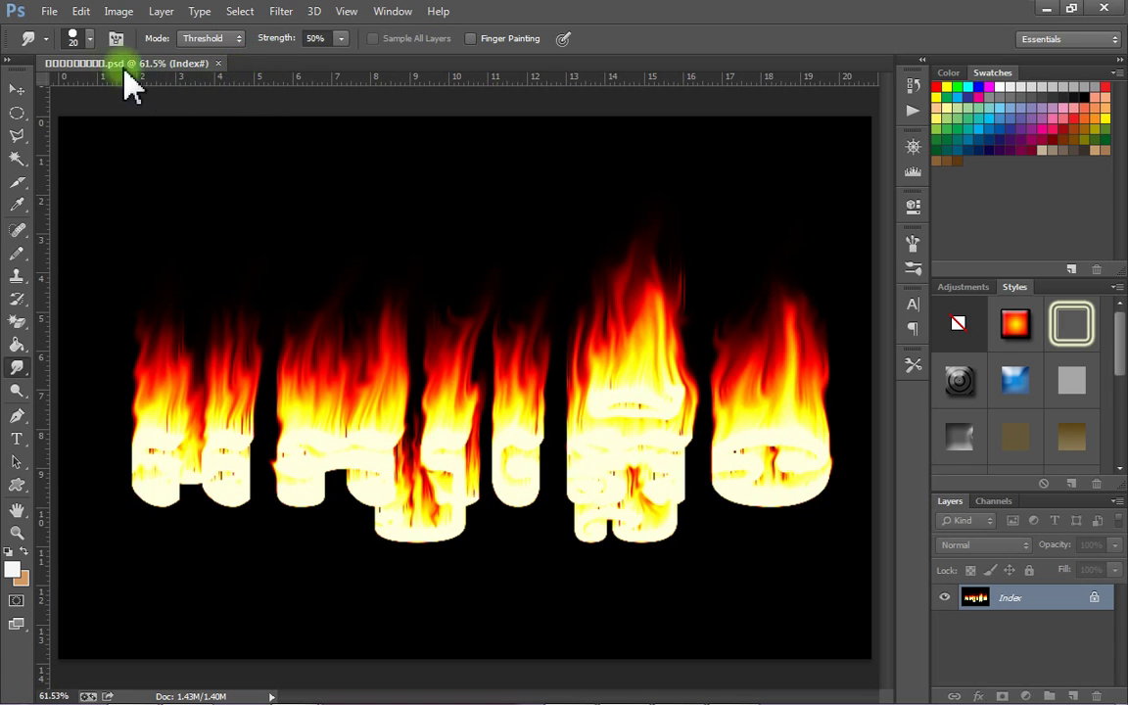
Create a new 1500 by 1000 pixel document at 72 pixels/inch in RGB Color with a transparent background.
click(51, 14)
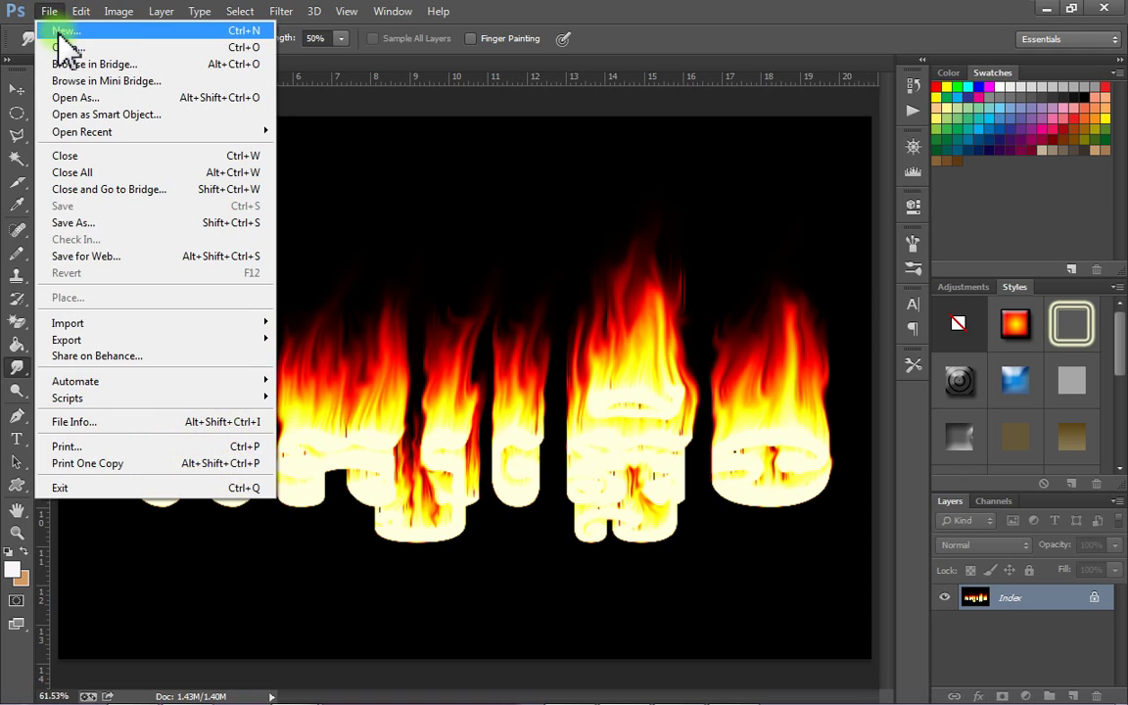
click(61, 32)
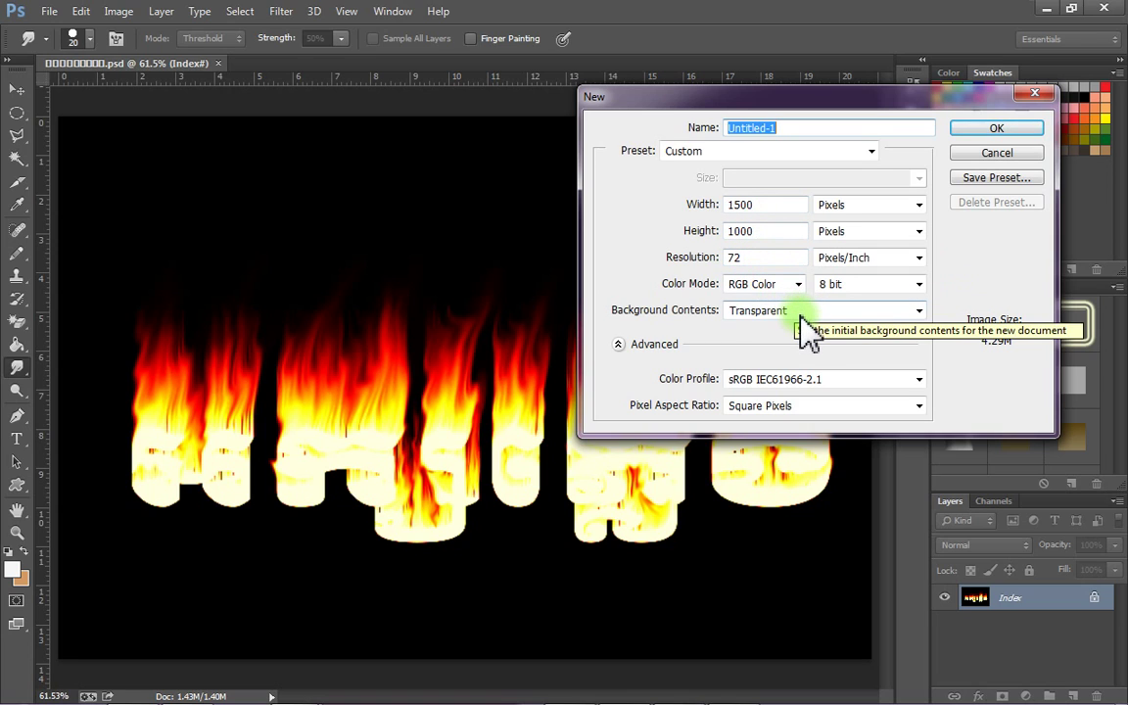
click(998, 128)
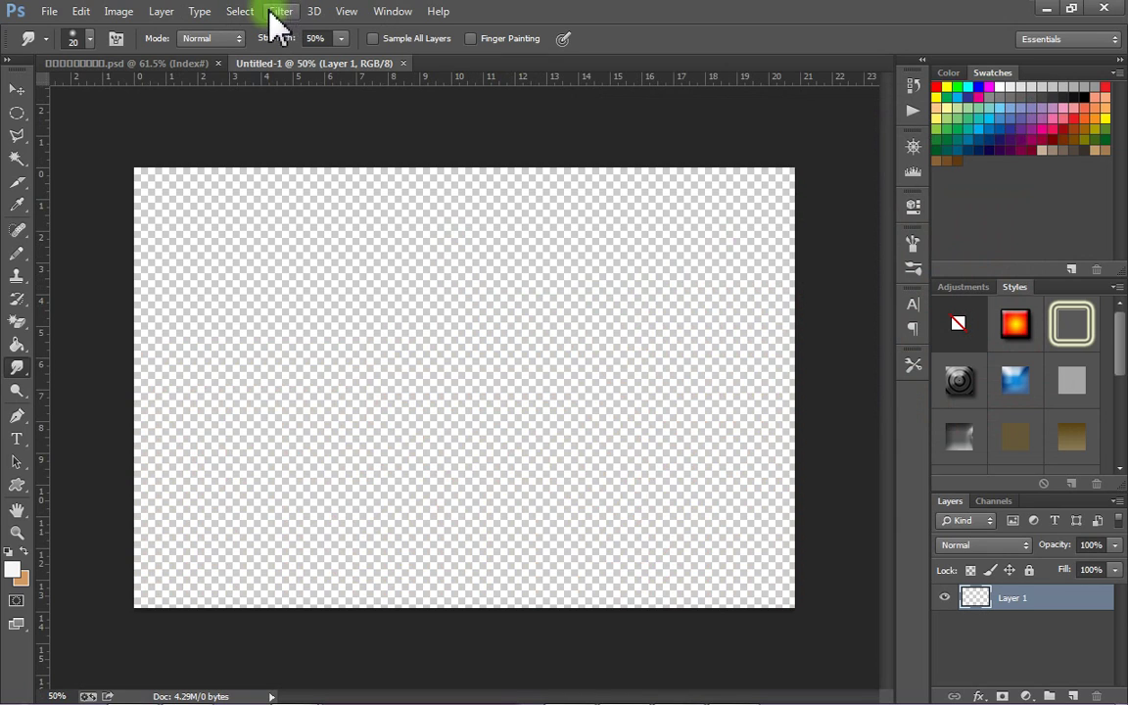
Fill the empty layer with the near-black foreground color #020204 using the Paint Bucket.
click(11, 350)
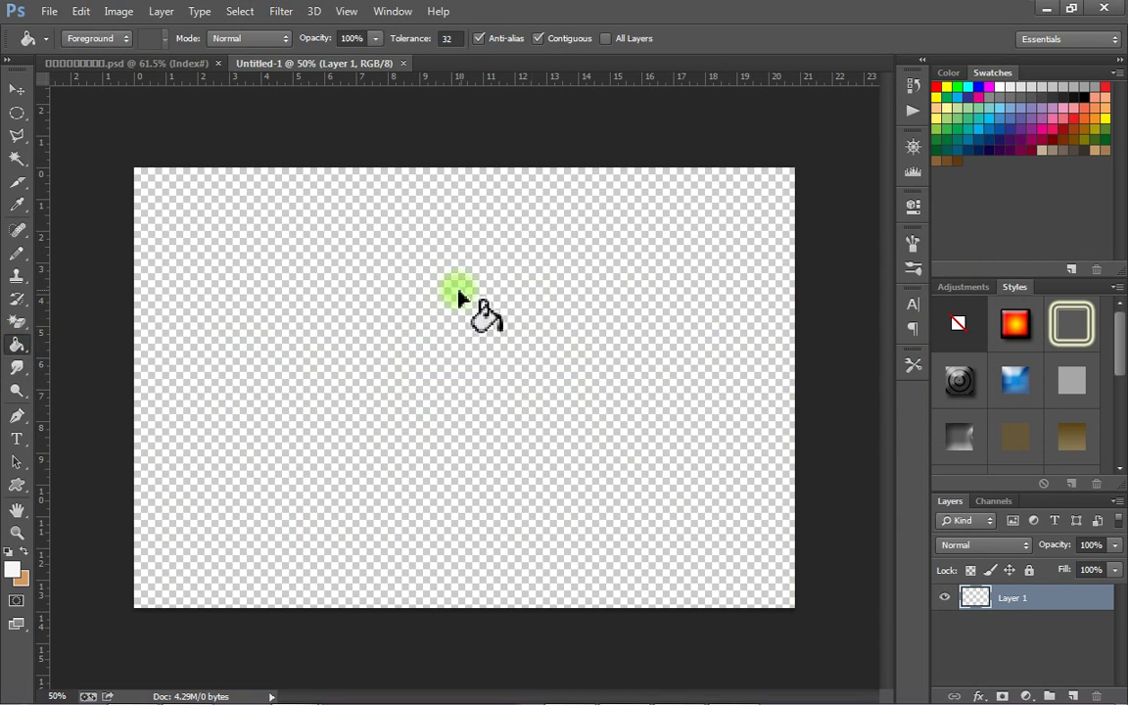
click(11, 572)
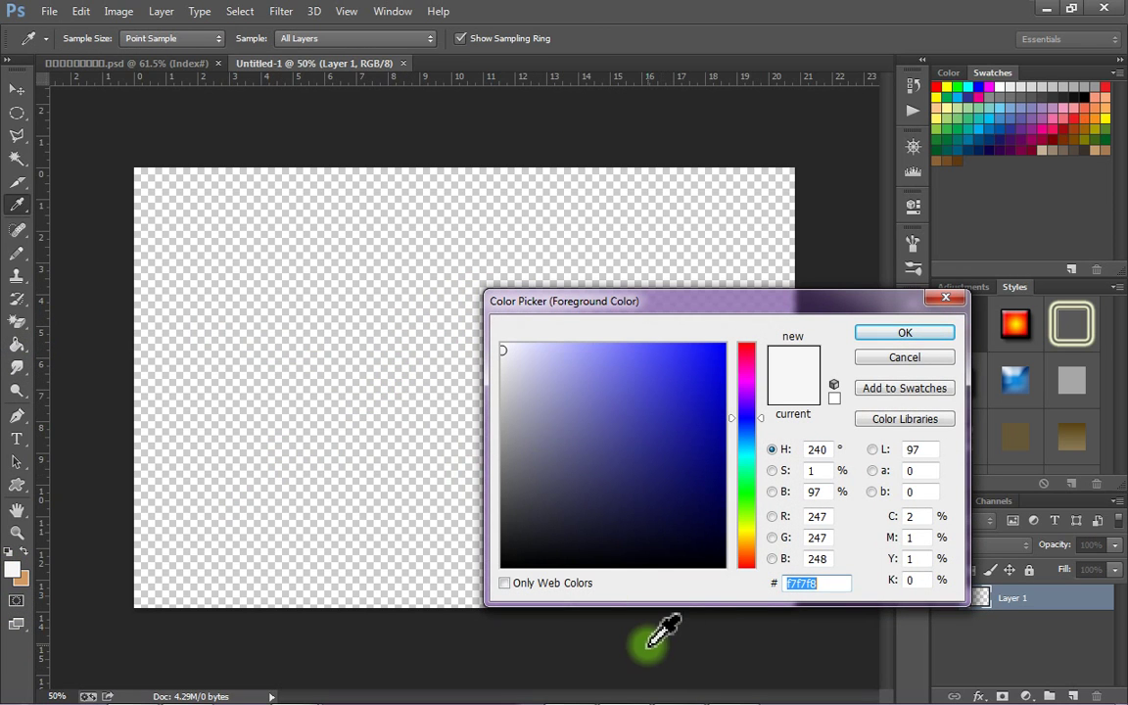
click(627, 565)
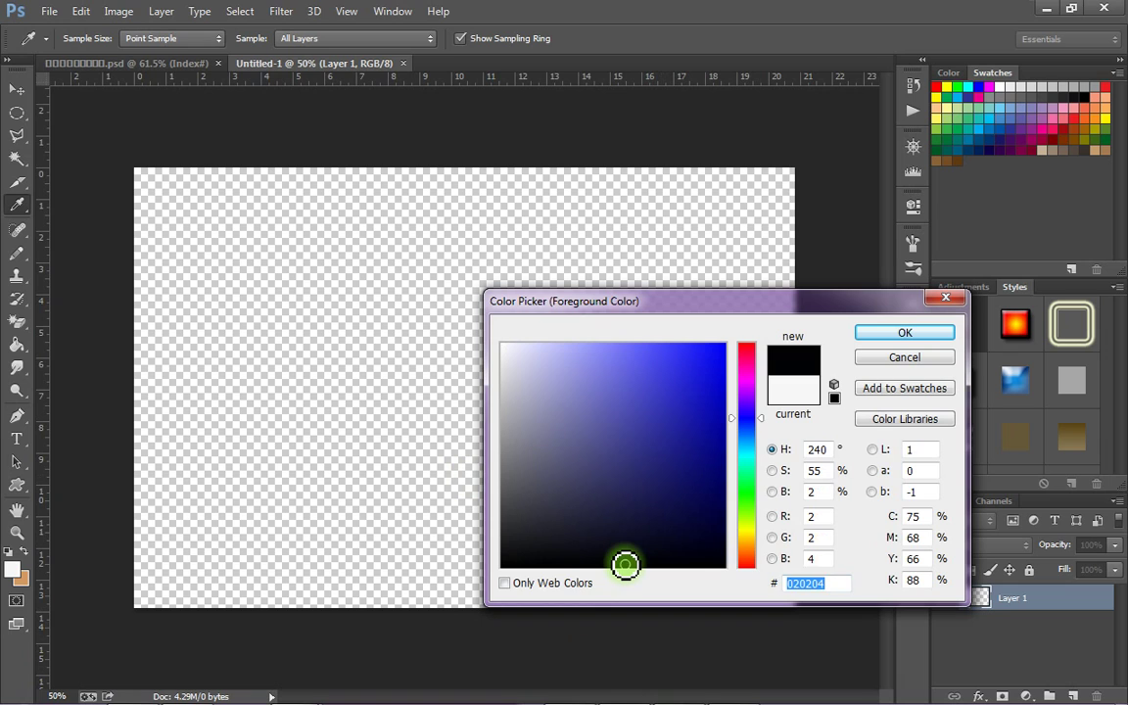
click(903, 333)
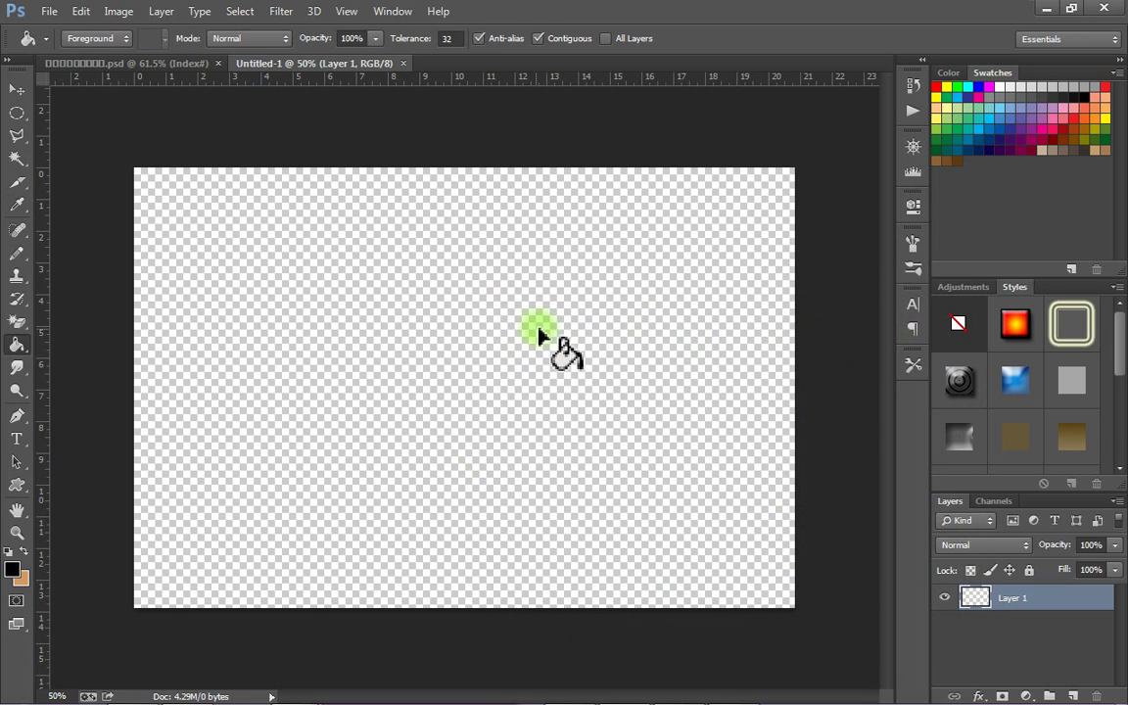
click(520, 336)
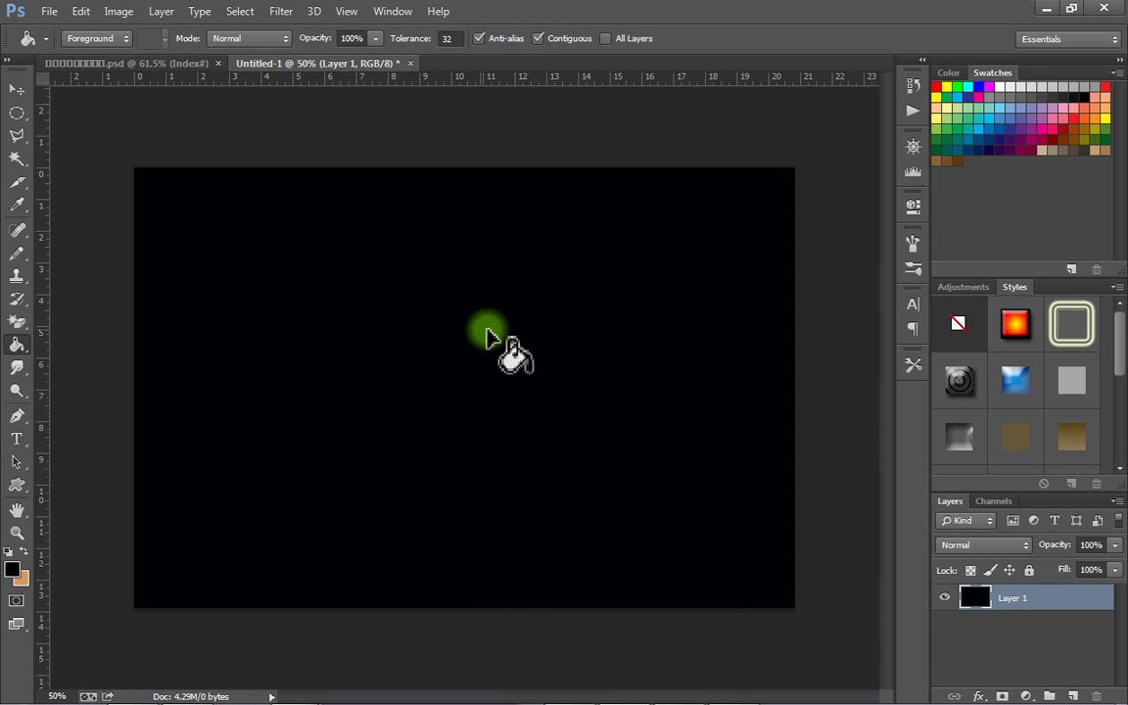
Set the Type tool's text color to the near-white #f7f7fa.
click(17, 439)
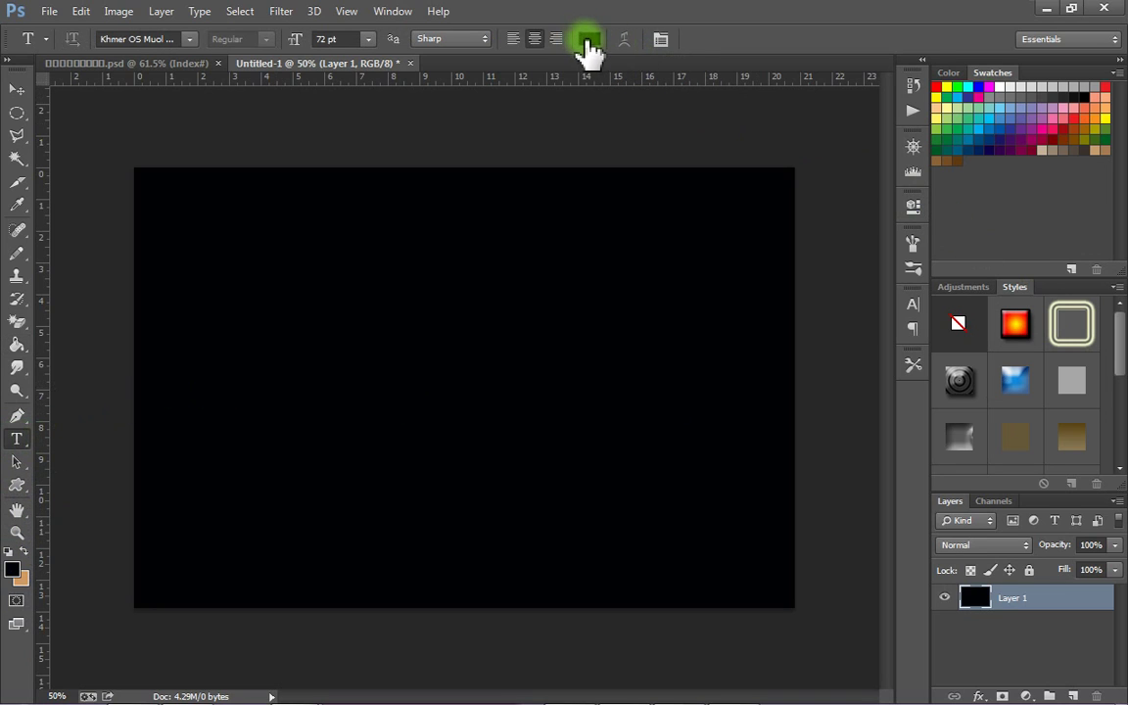
click(587, 41)
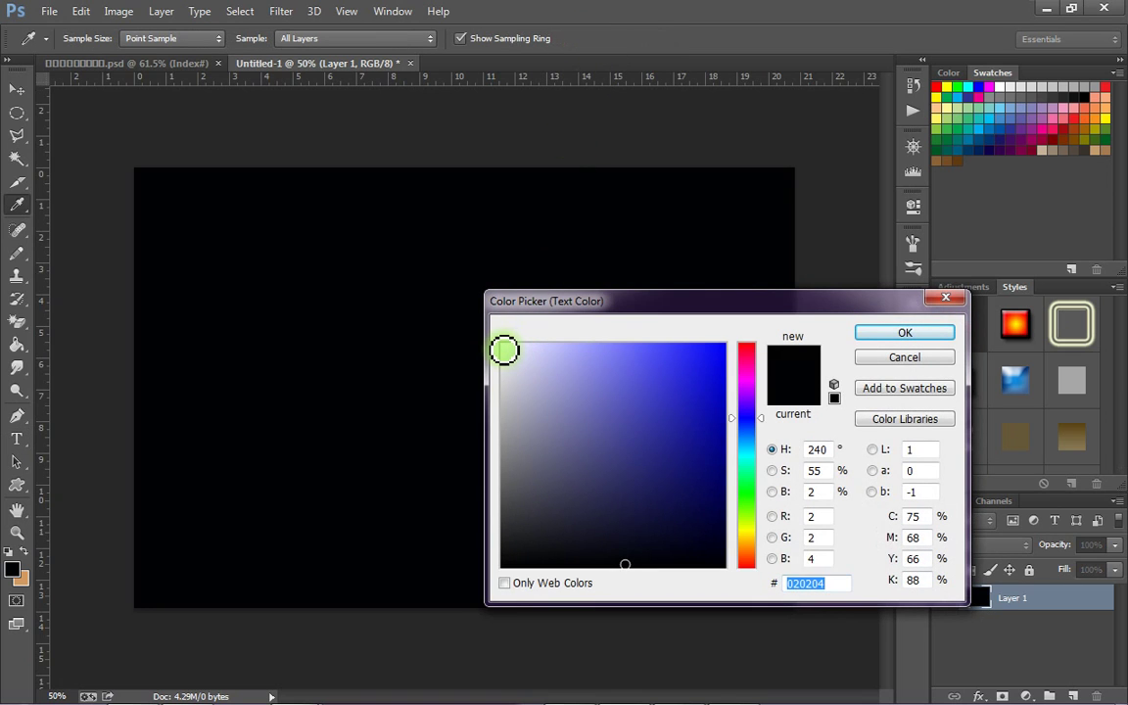
click(503, 348)
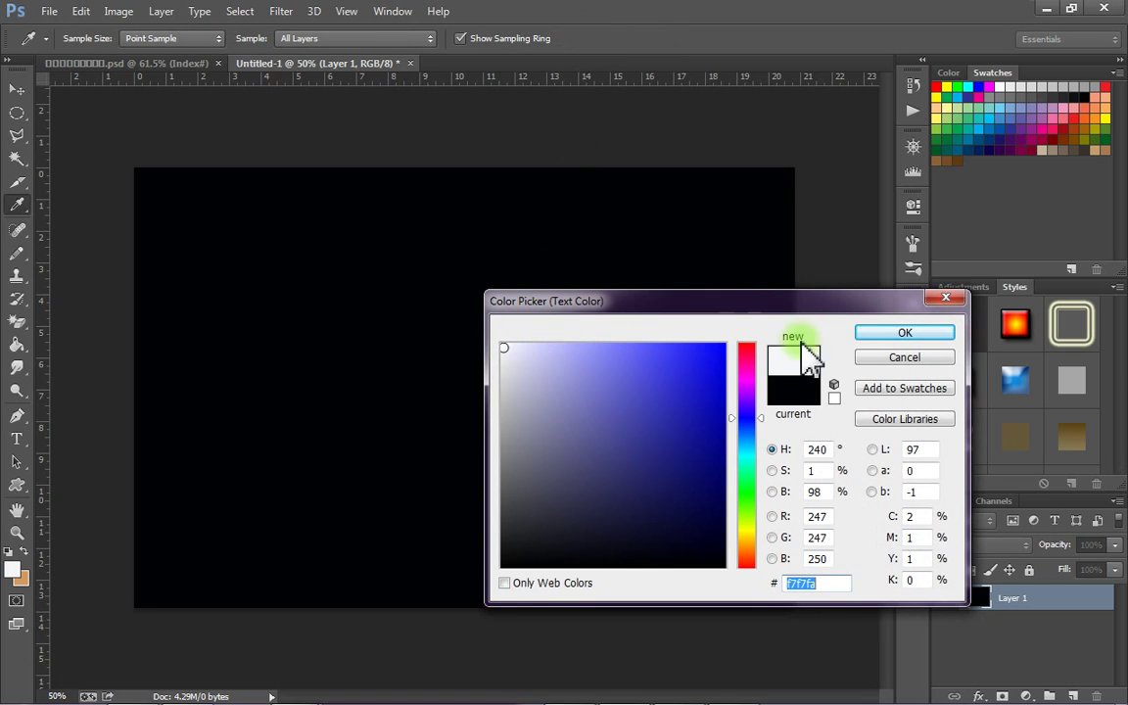
click(911, 333)
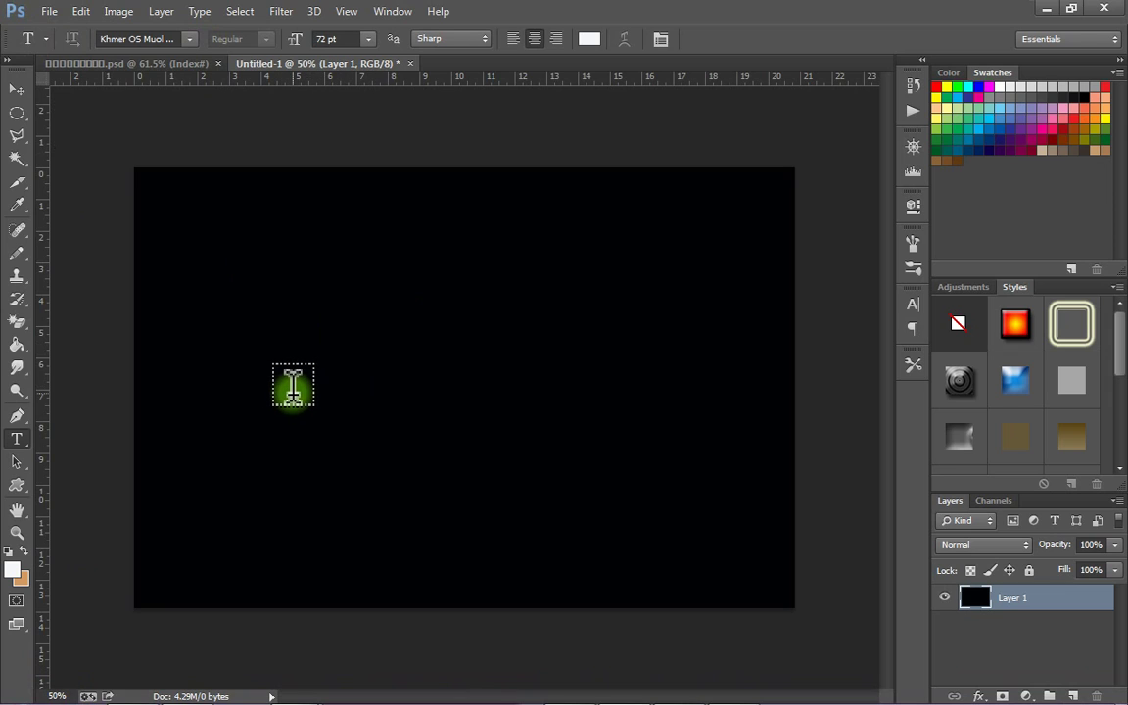
Add the Khmer text "អក្សភ្លើង" to the black canvas in Khmer OS Muol at 72 pt.
click(293, 388)
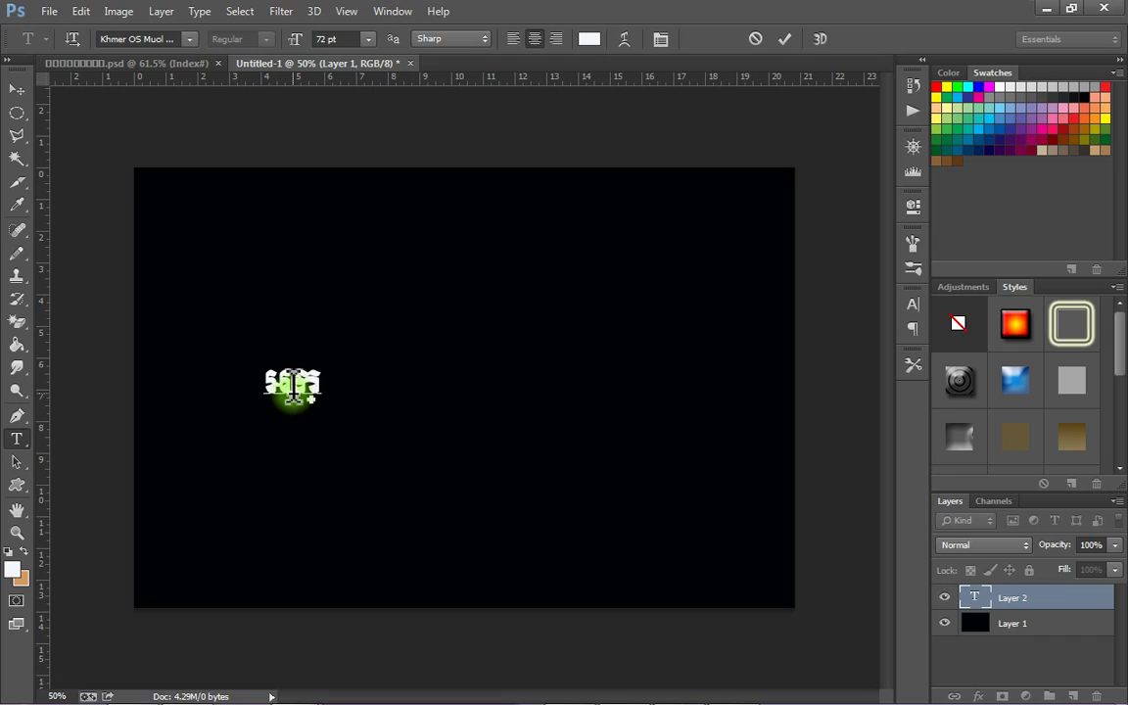
text(ន)
text(ក)
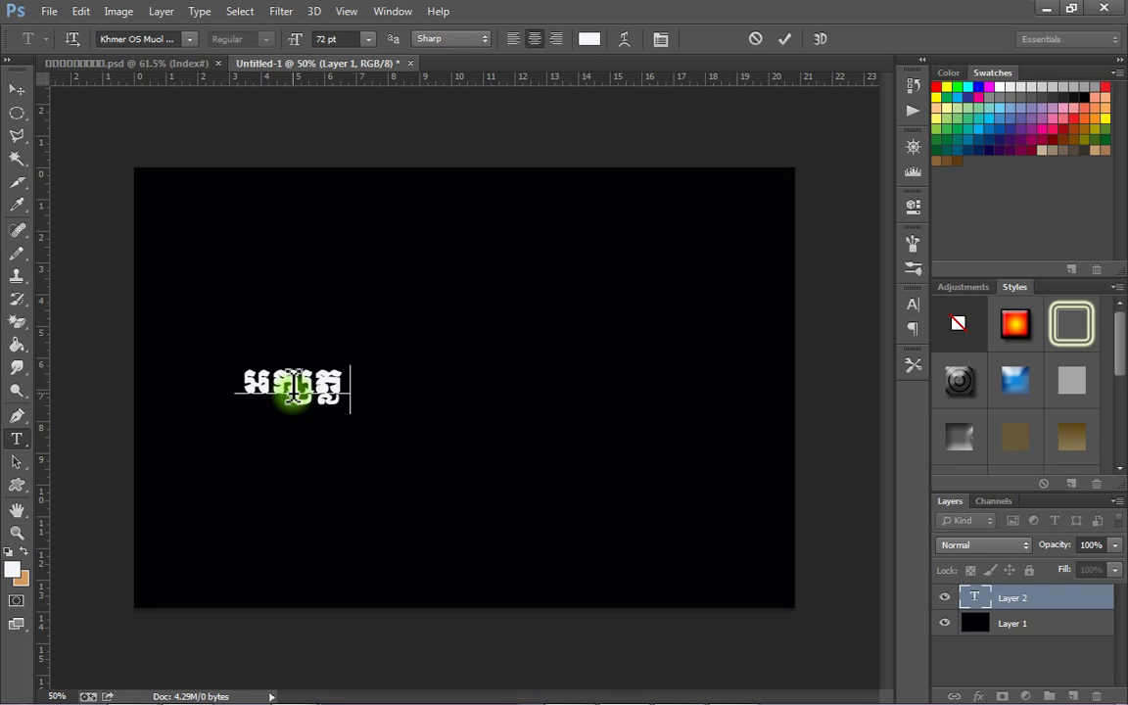
text(ើង)
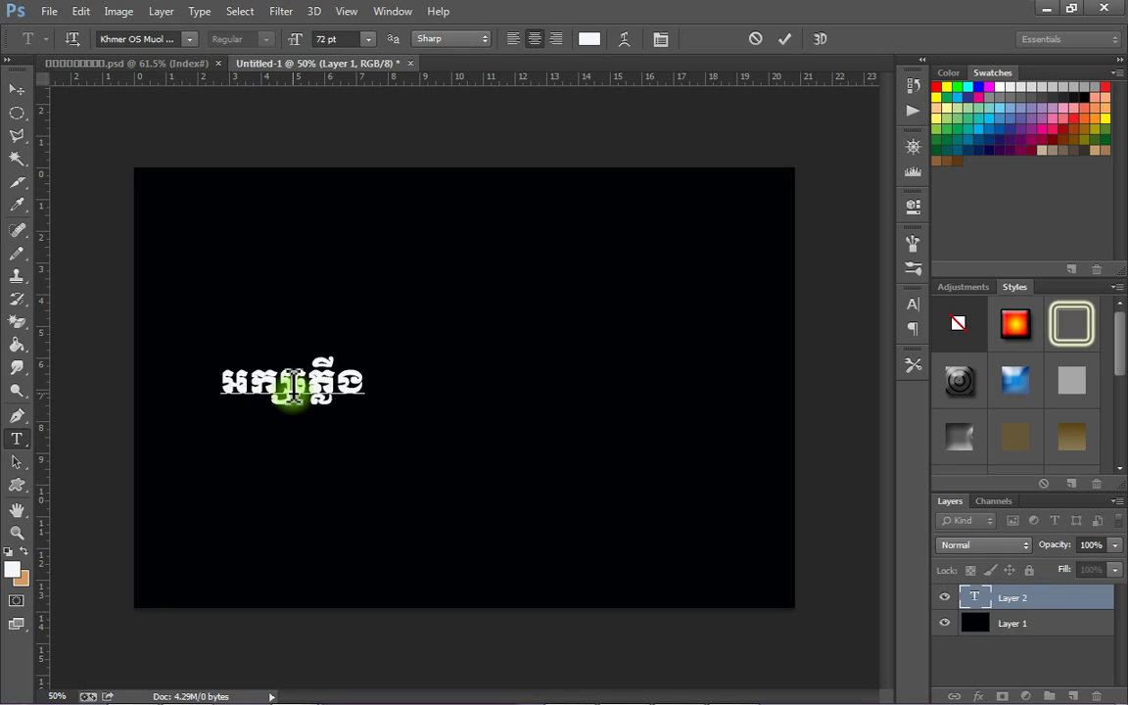
text(្)
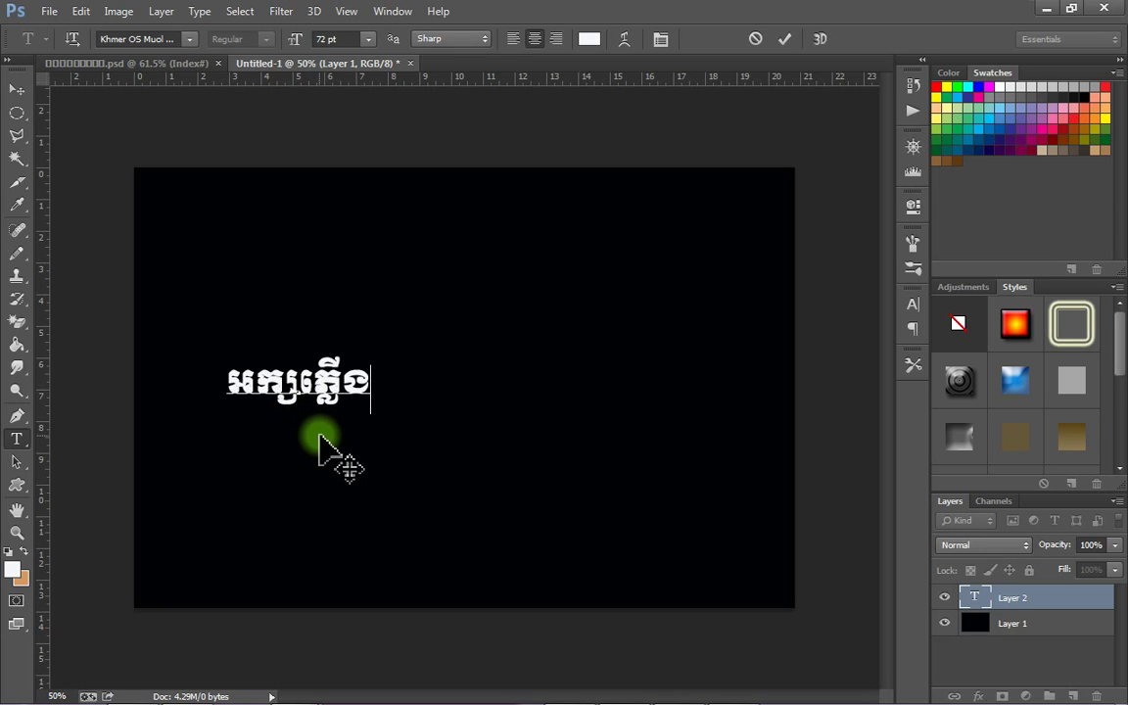
Enlarge the Khmer text to about 235 pt, place it across the lower middle of the canvas, and commit it.
key(ctrl)
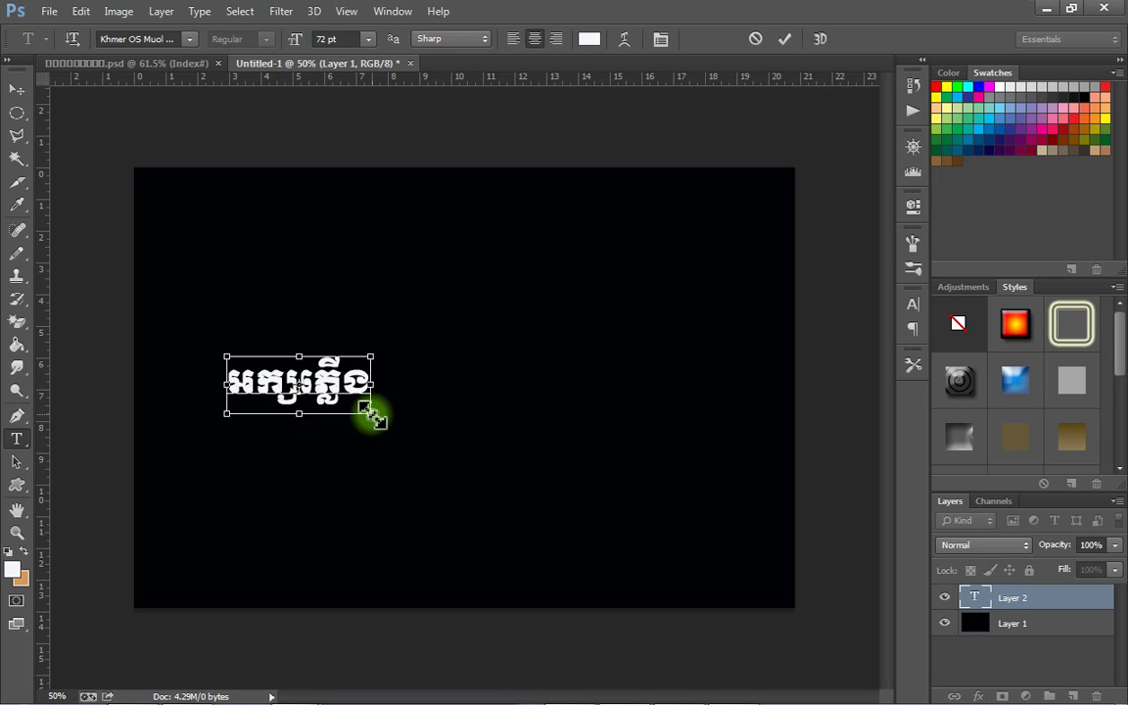
drag(373, 415, 747, 545)
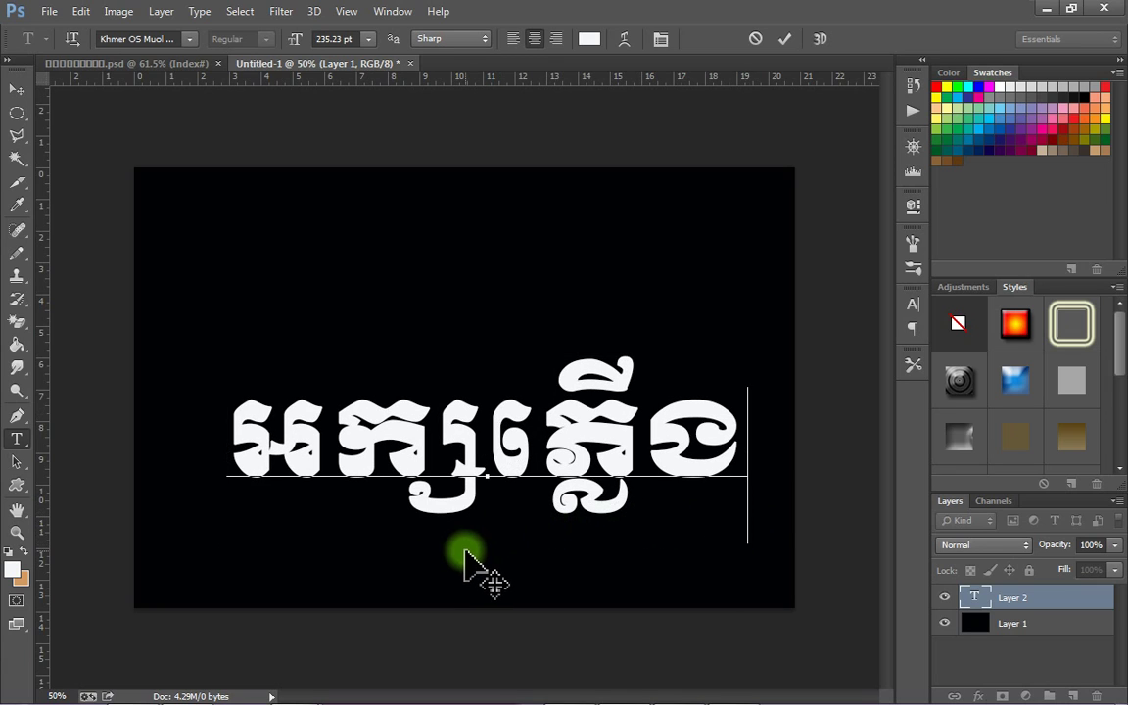
drag(464, 556, 451, 553)
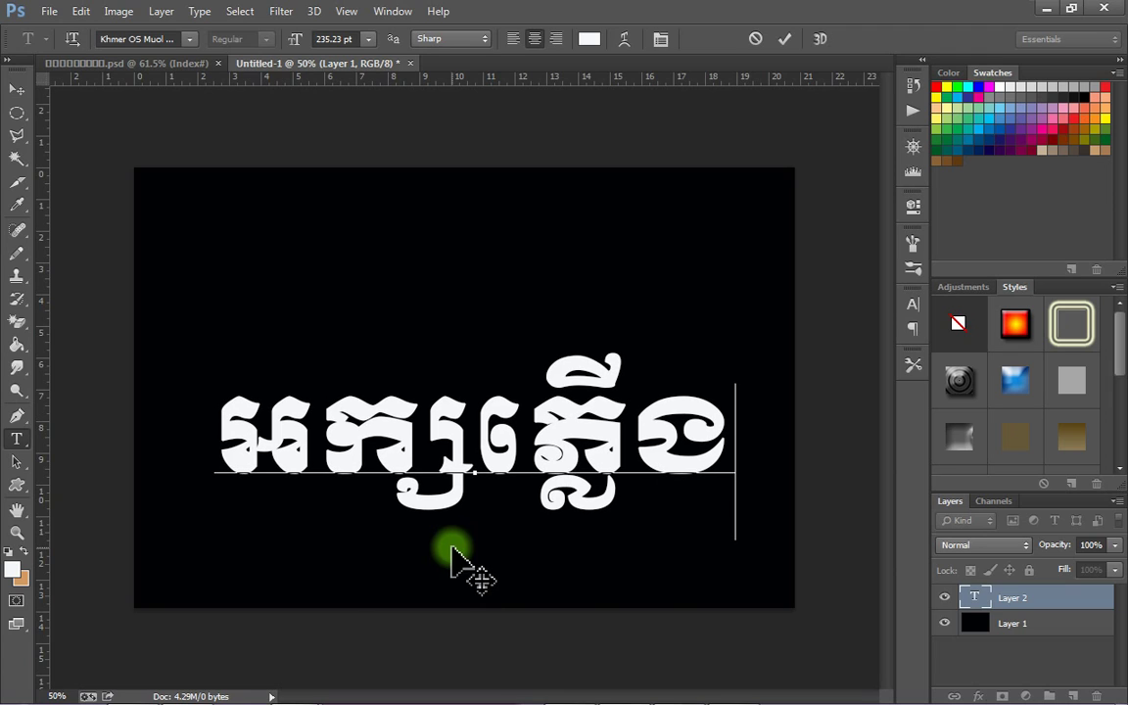
click(1036, 601)
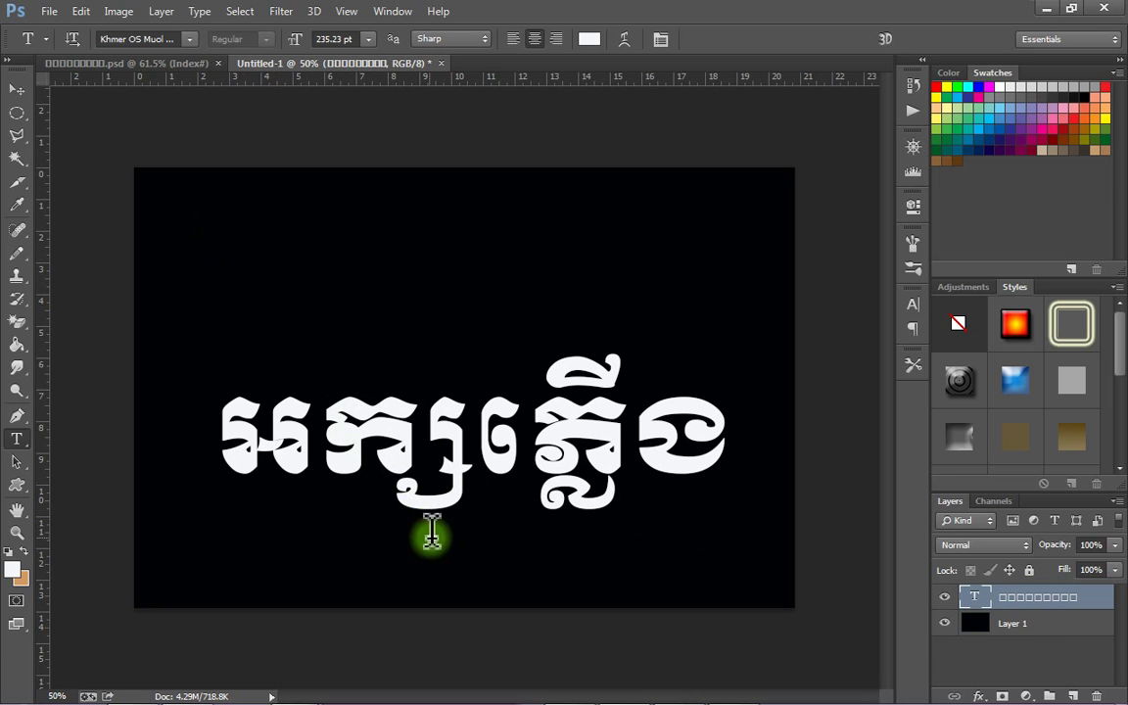
Rotate the text layer 90° counterclockwise with Free Transform and center it at about X 770, Y 490 px.
click(81, 13)
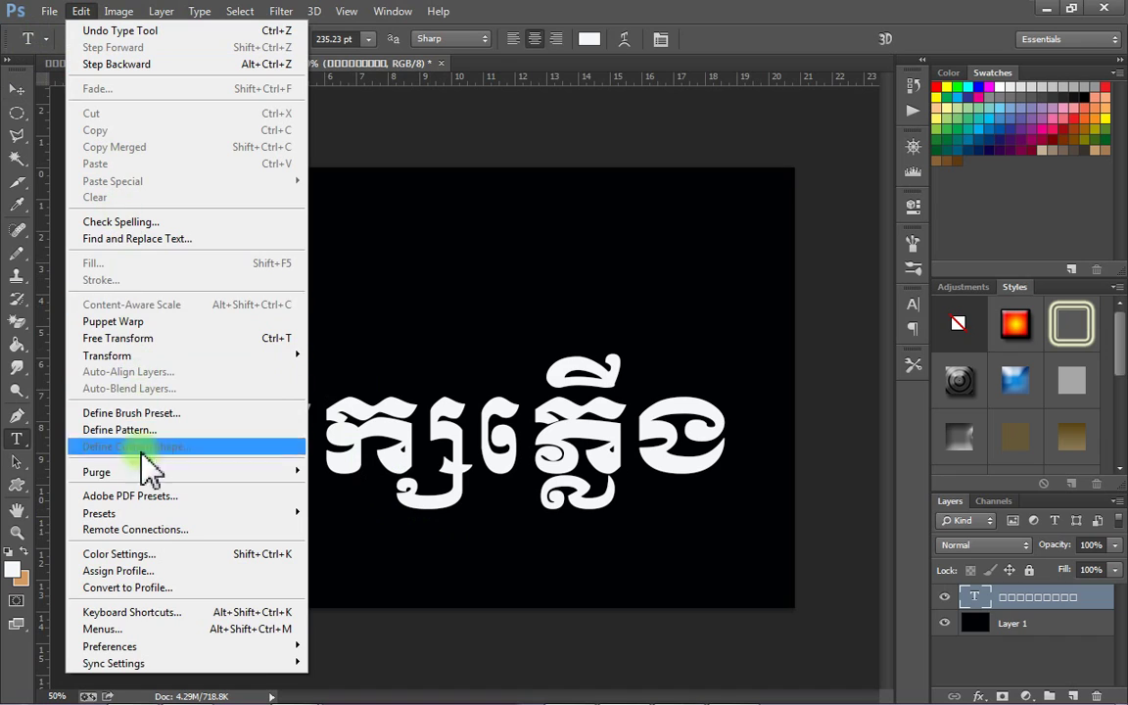
click(118, 338)
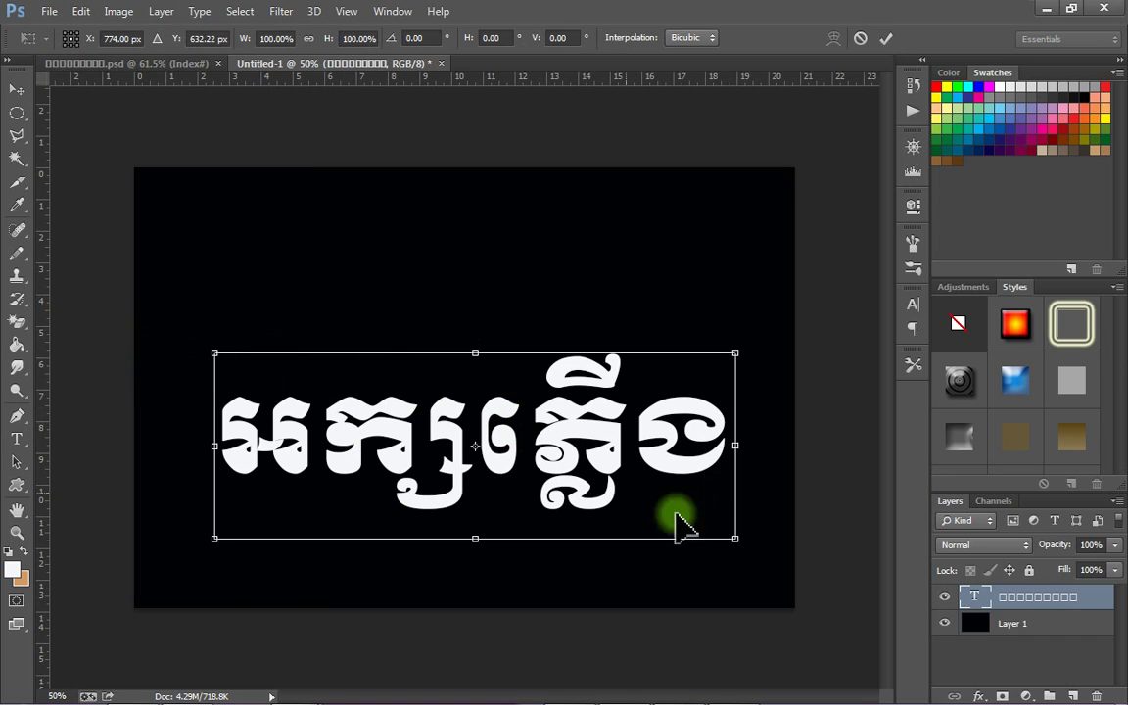
right_click(561, 409)
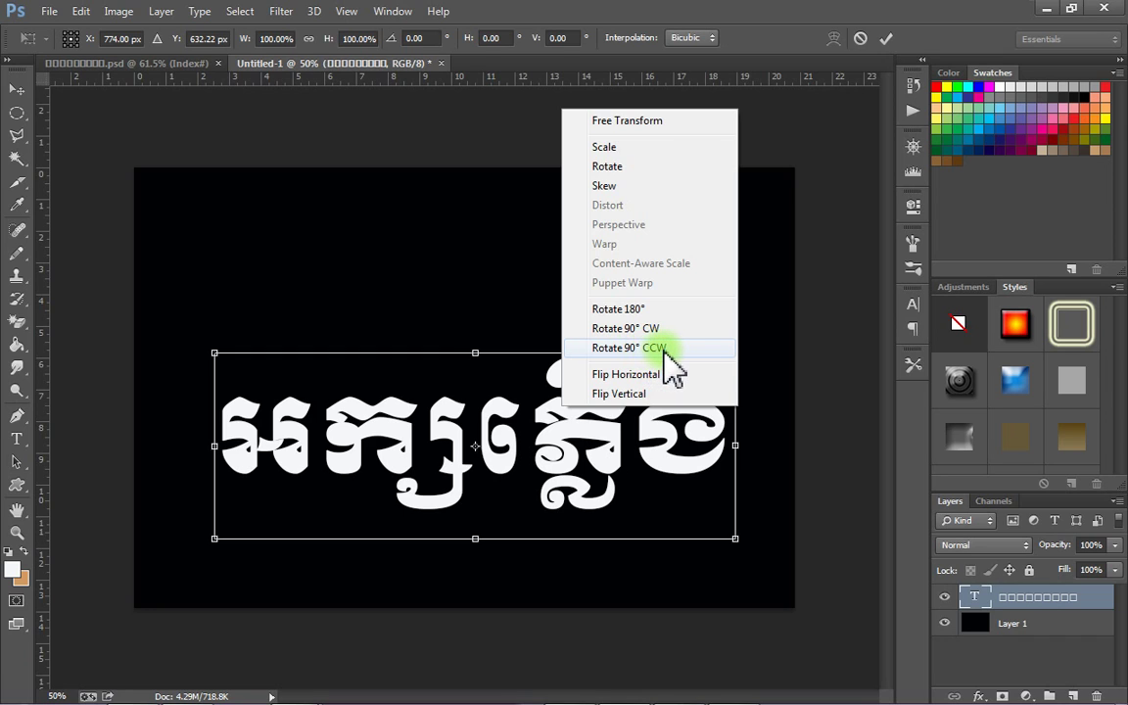
click(666, 350)
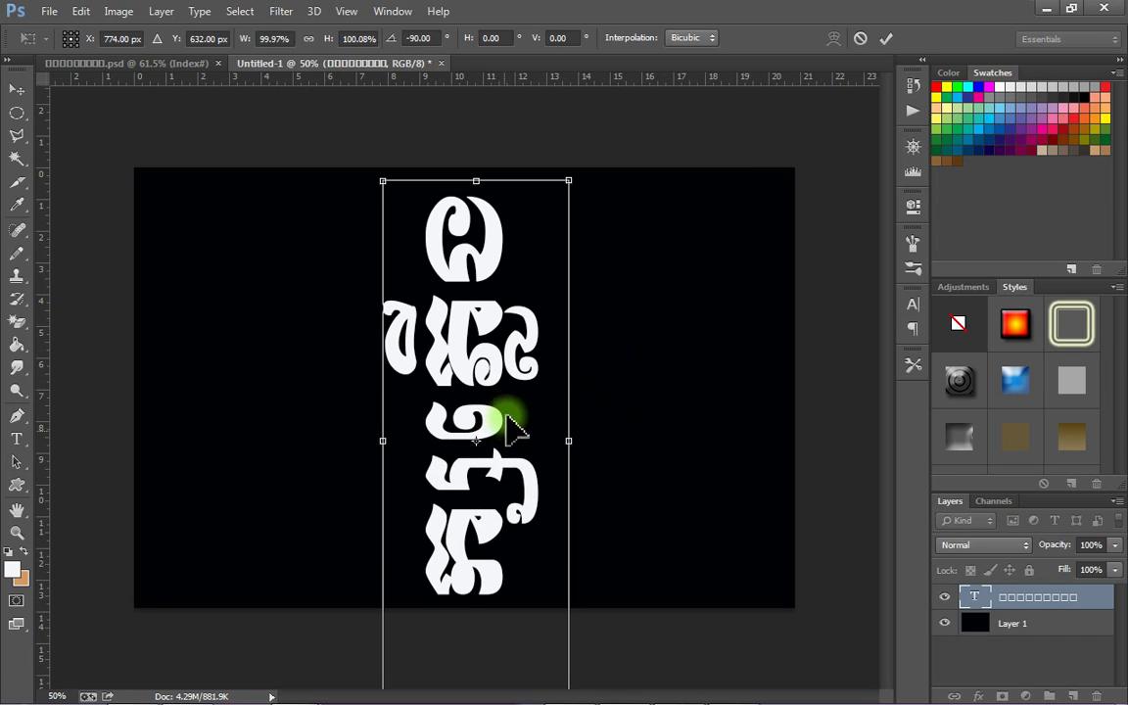
drag(507, 415, 501, 368)
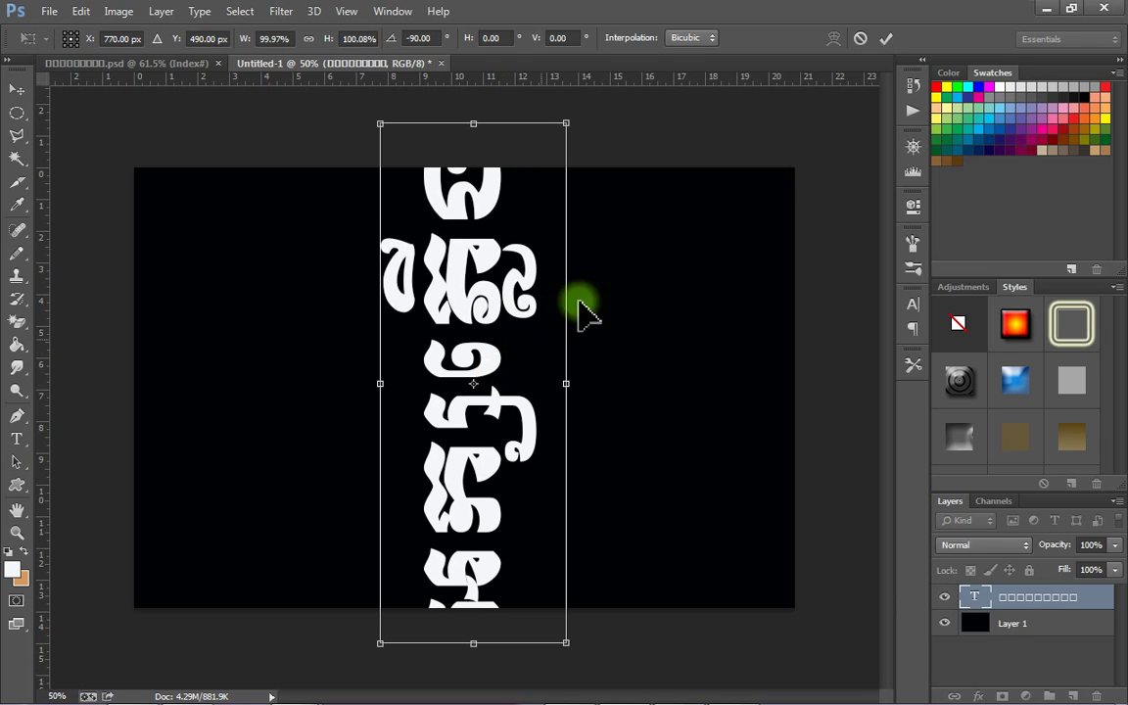
click(888, 39)
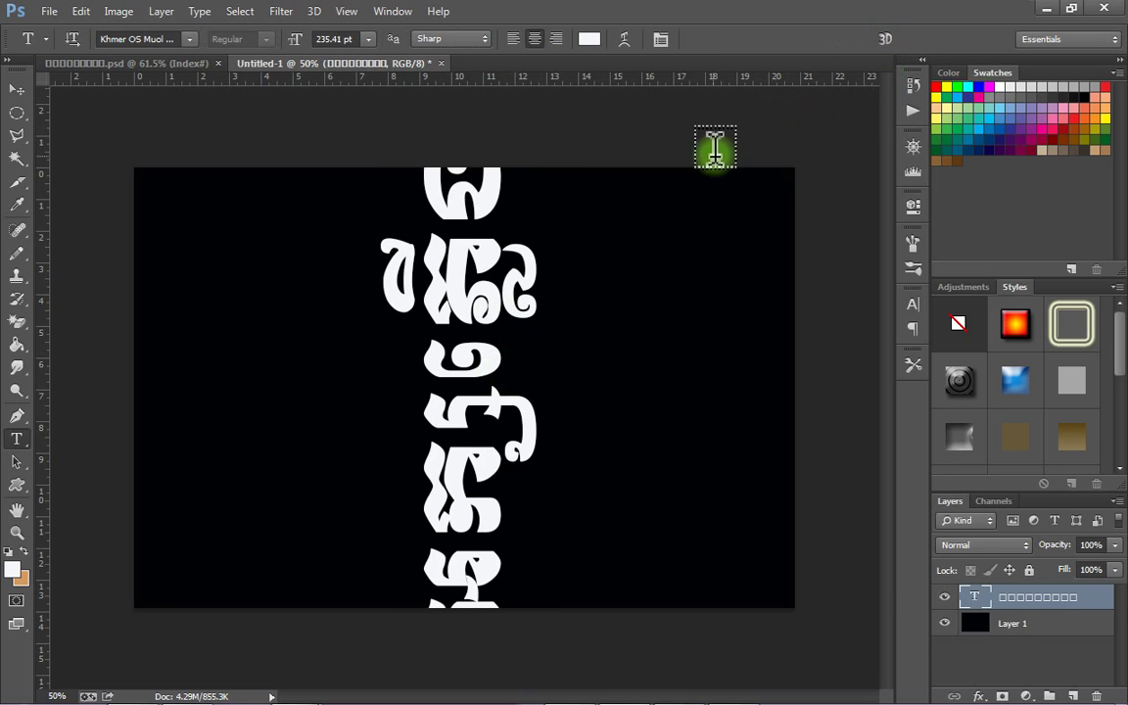
Rasterize the text layer and apply the Wind filter with the Wind method from the right.
click(283, 13)
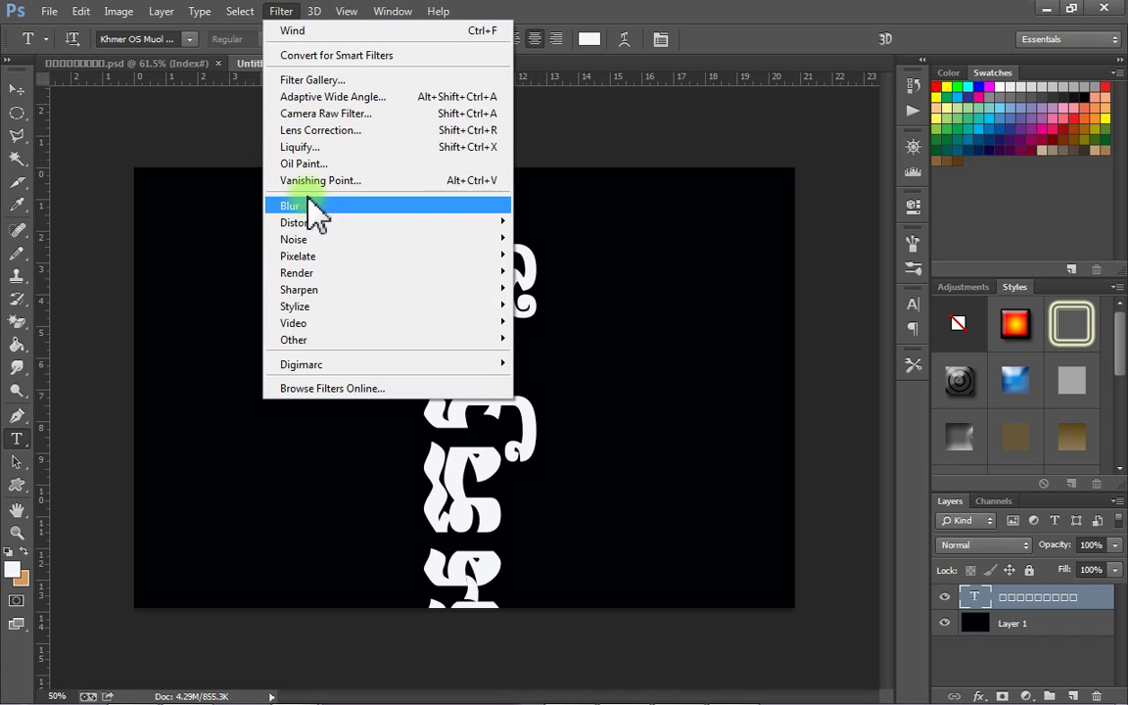
mouse_move(328, 310)
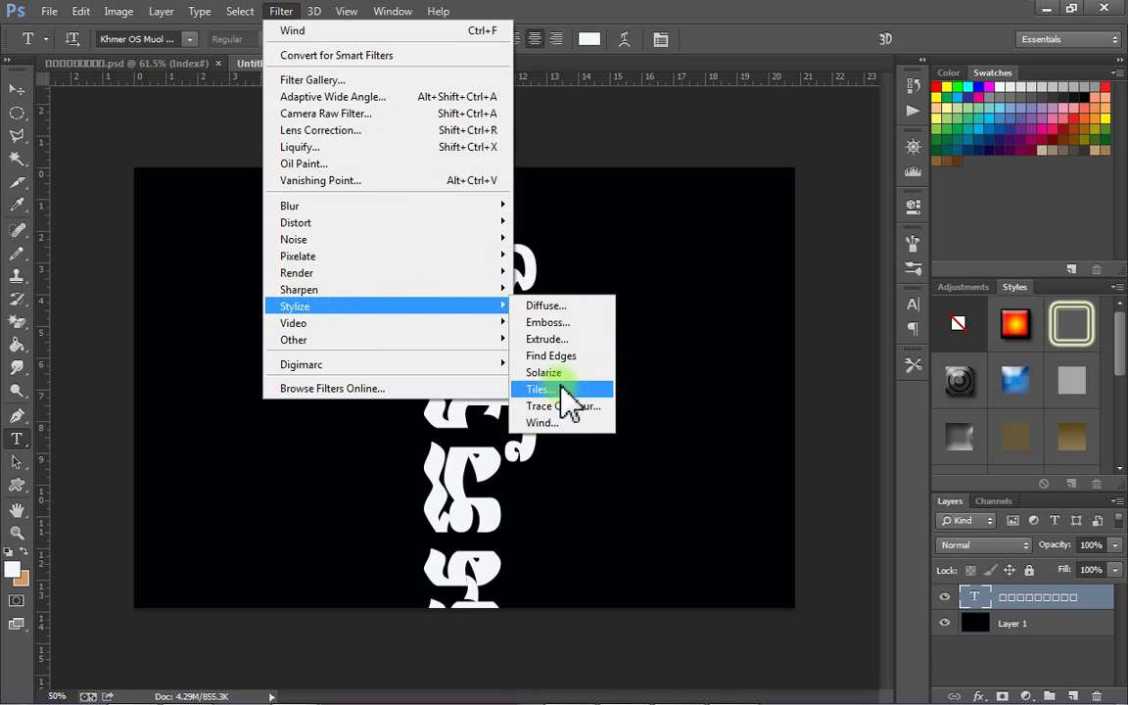
click(563, 425)
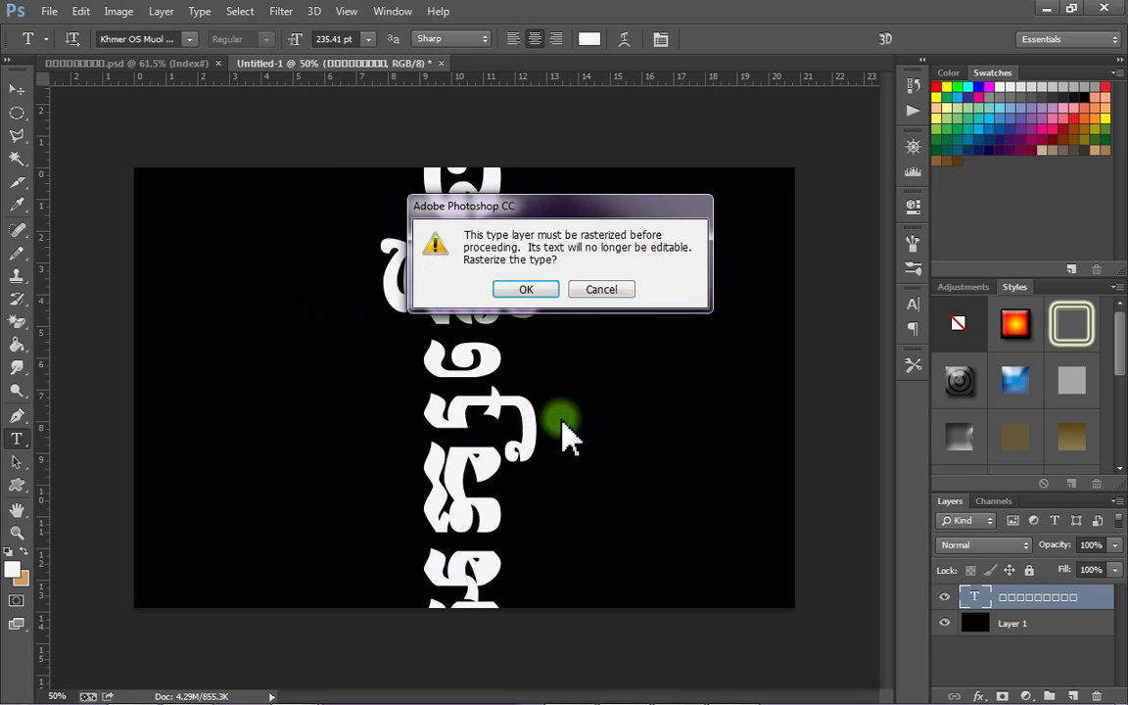
click(536, 289)
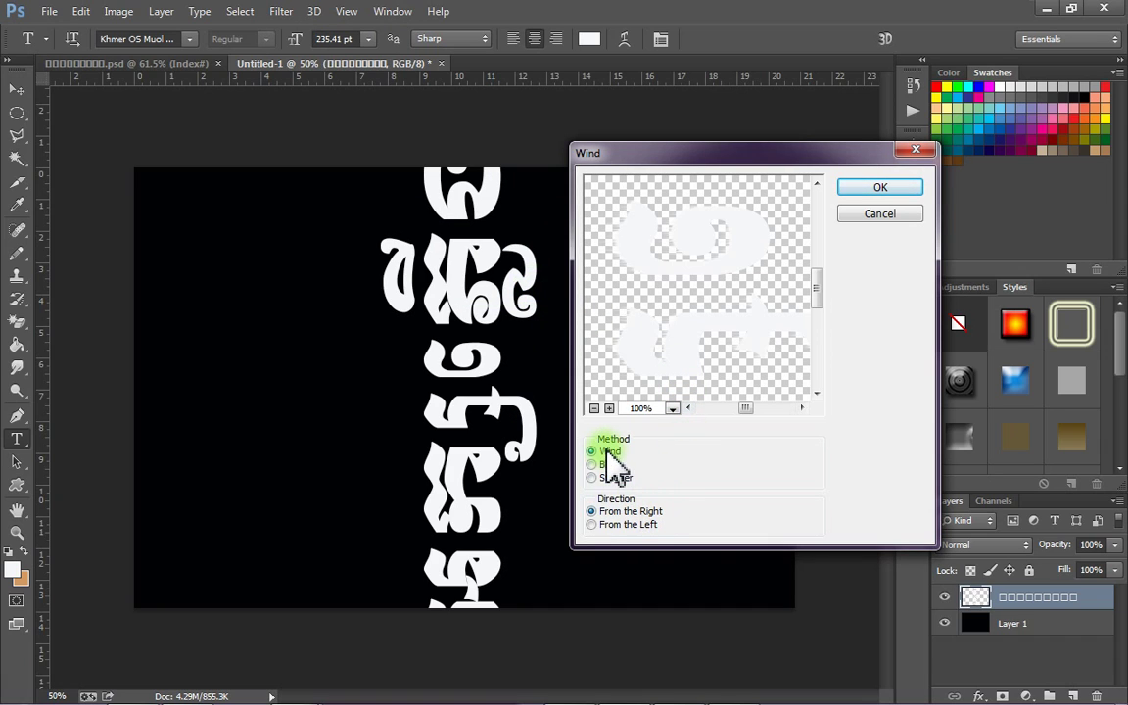
click(911, 187)
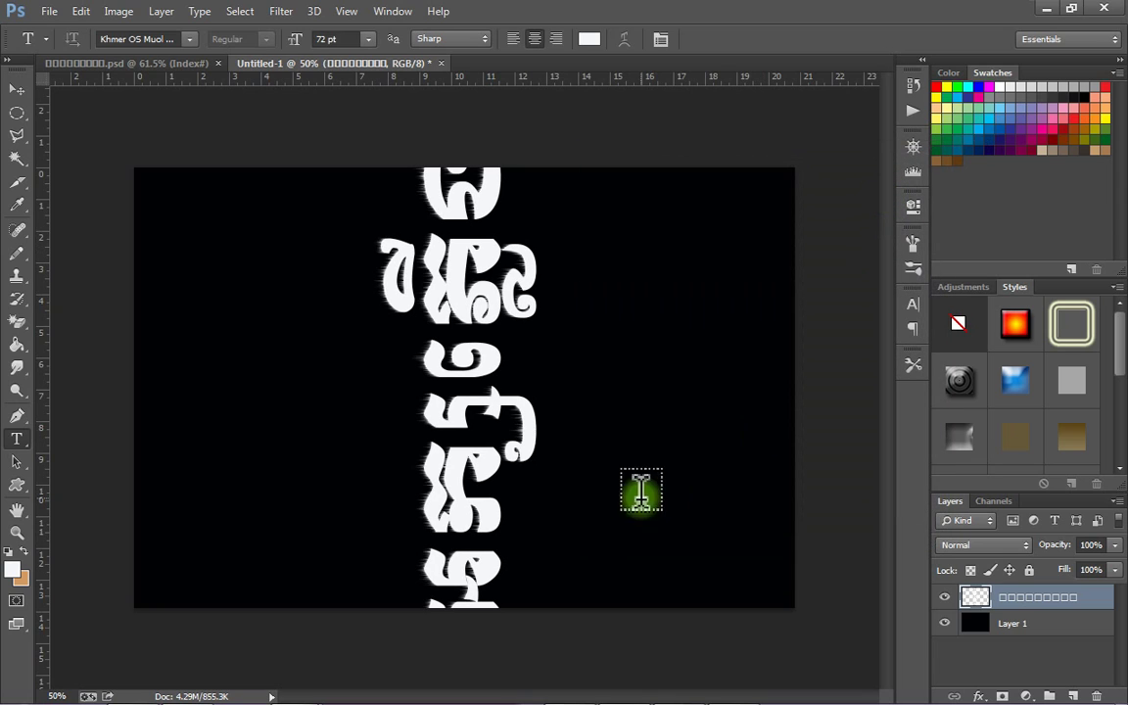
Apply the Wind filter to the rasterized text a second time with the same method and direction.
click(275, 12)
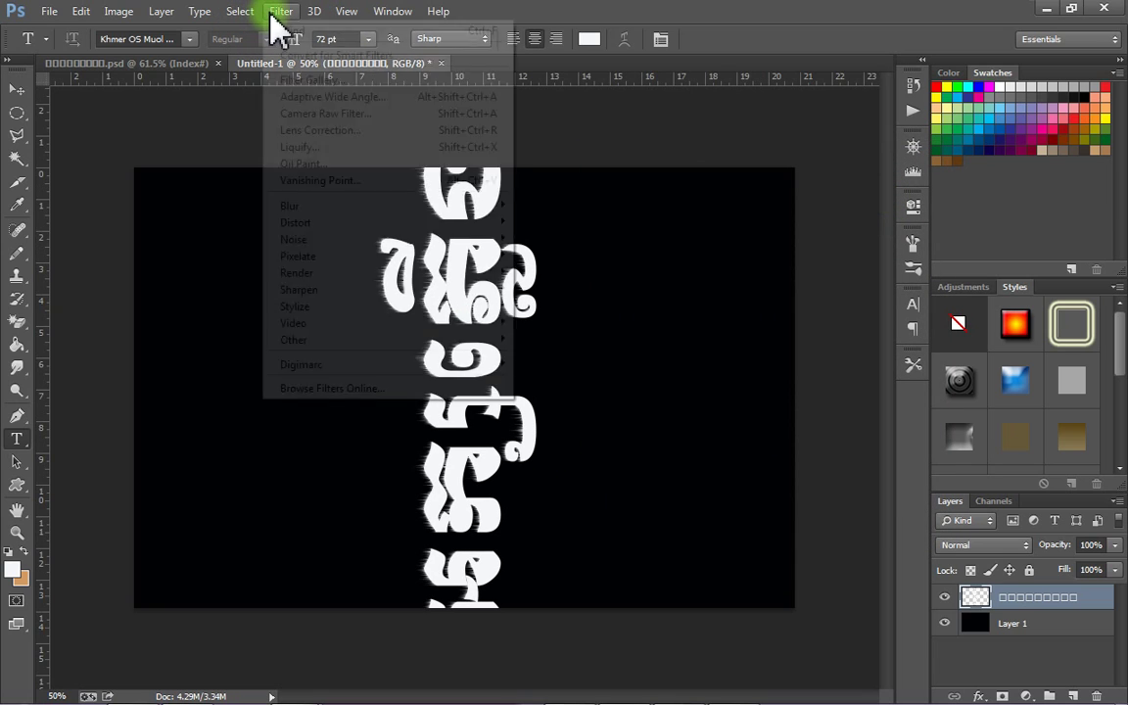
mouse_move(327, 308)
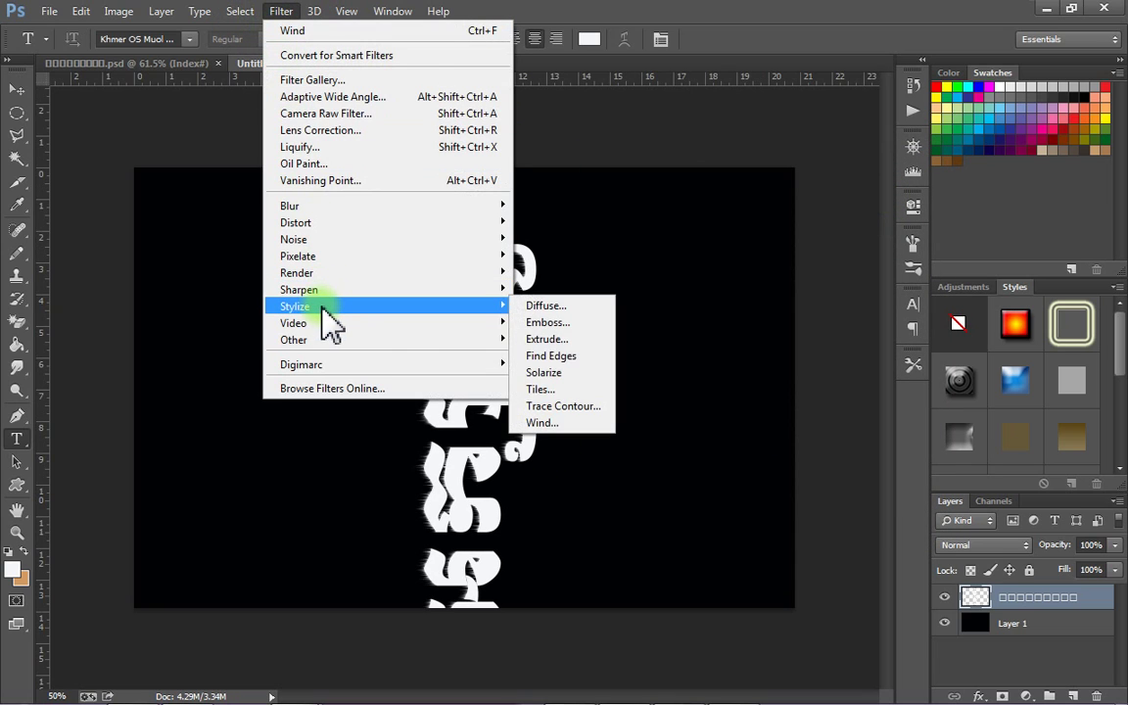
click(548, 423)
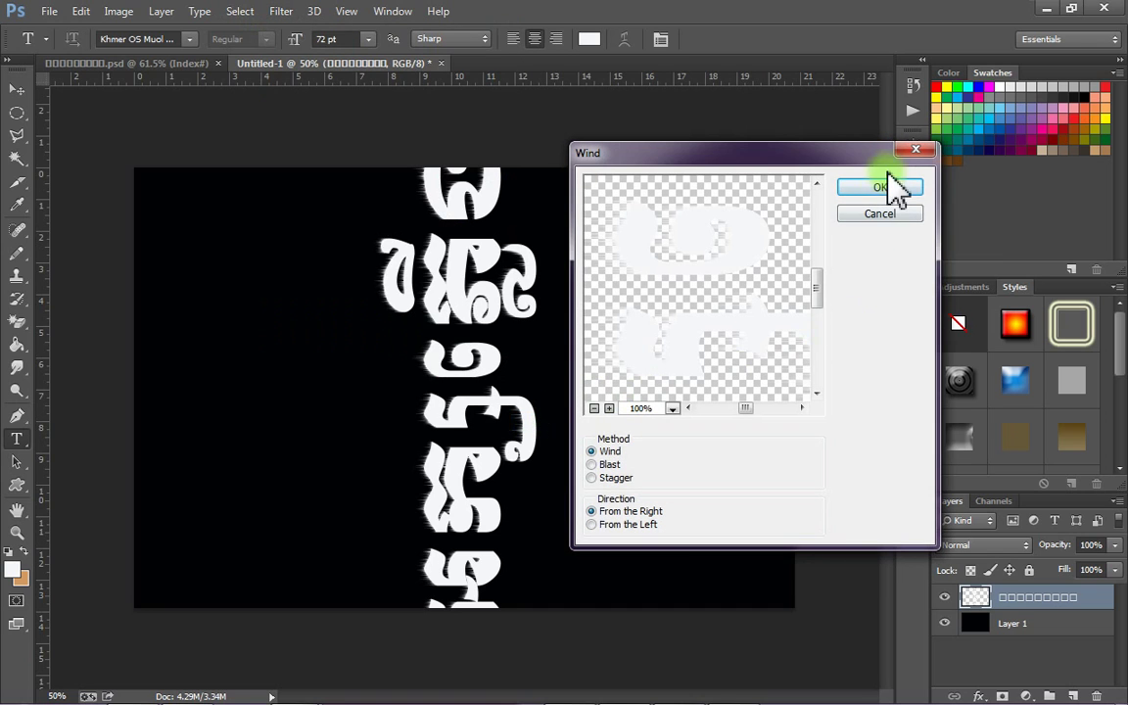
click(894, 189)
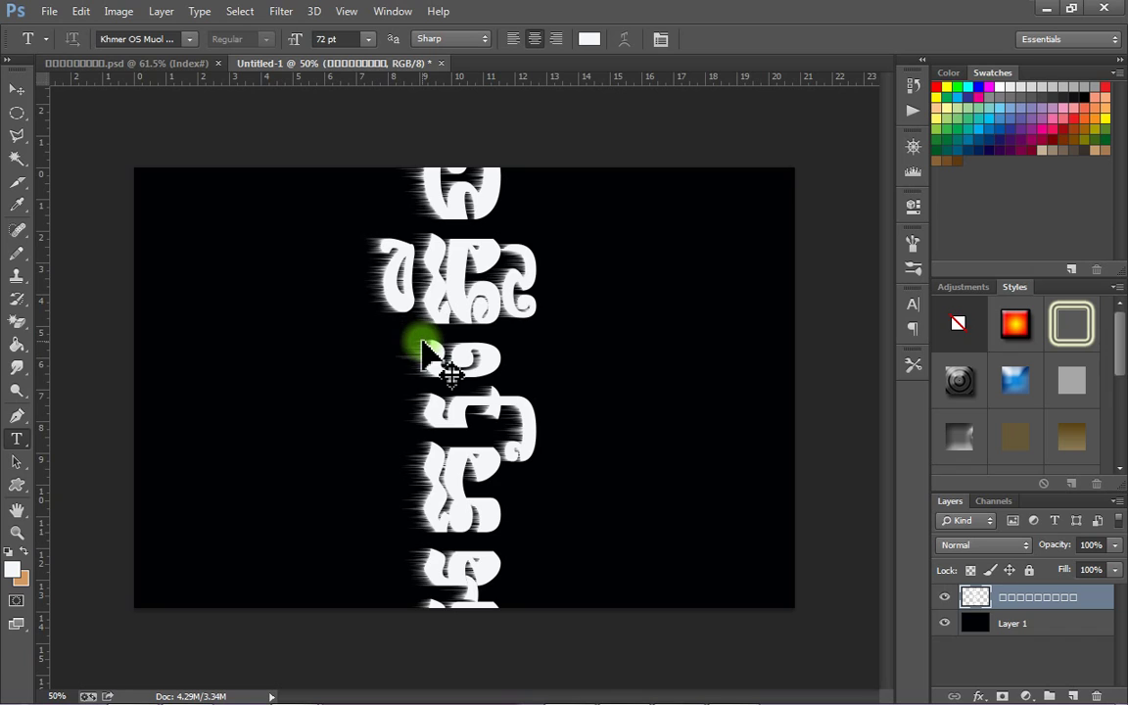
Reapply the Wind filter with the same settings three more times to lengthen the streaks on the text layer.
key(ctrl+f)
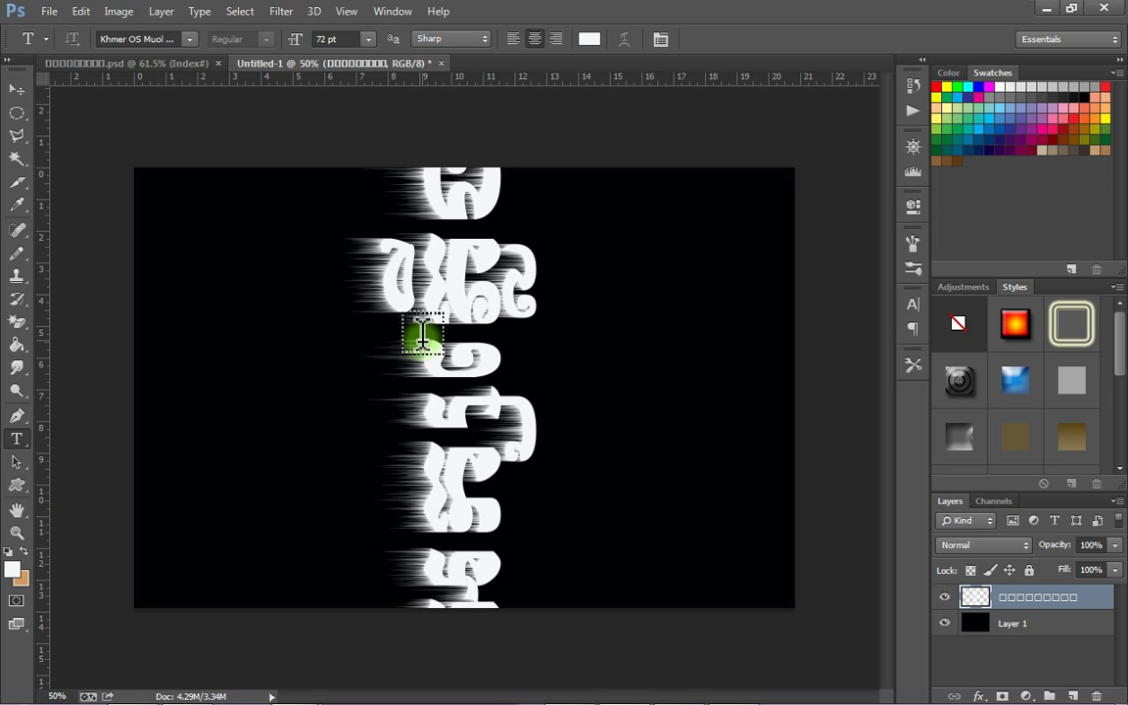
key(ctrl+f)
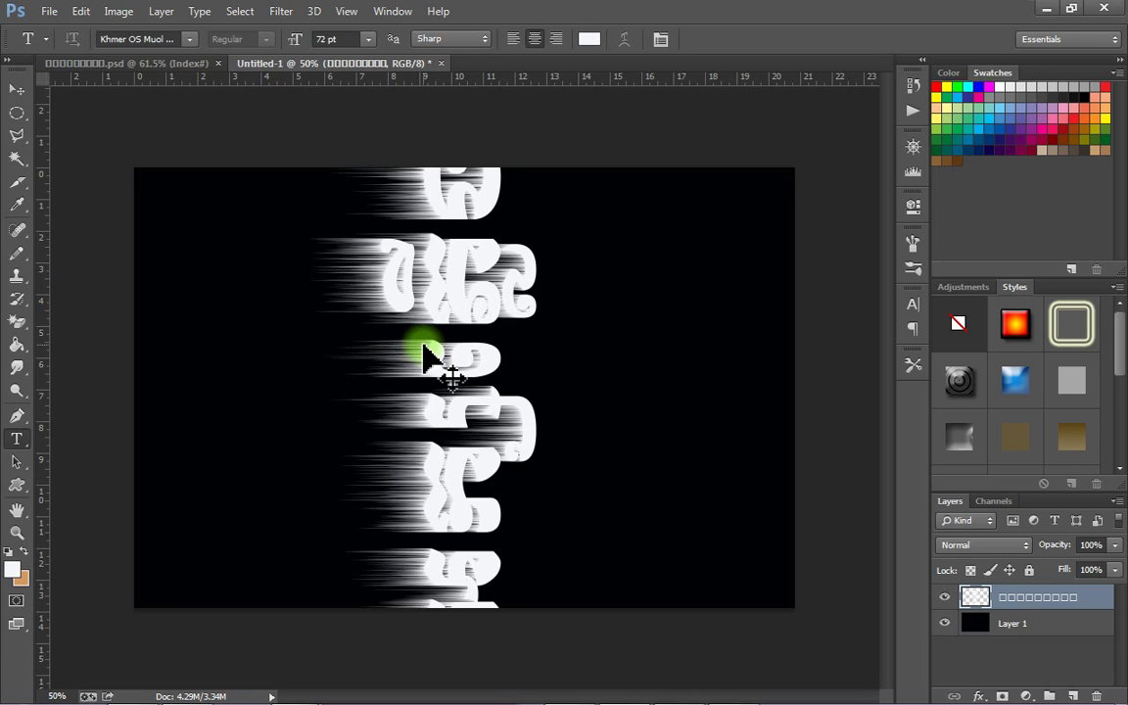
key(ctrl+f)
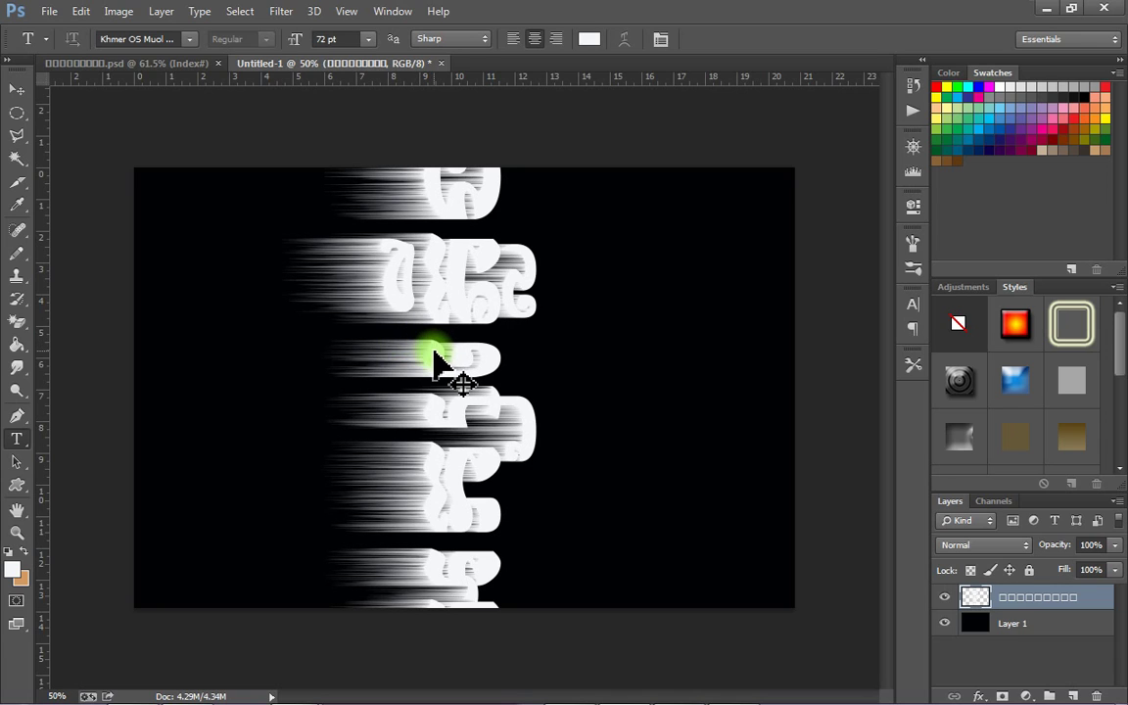
key(ctrl+z)
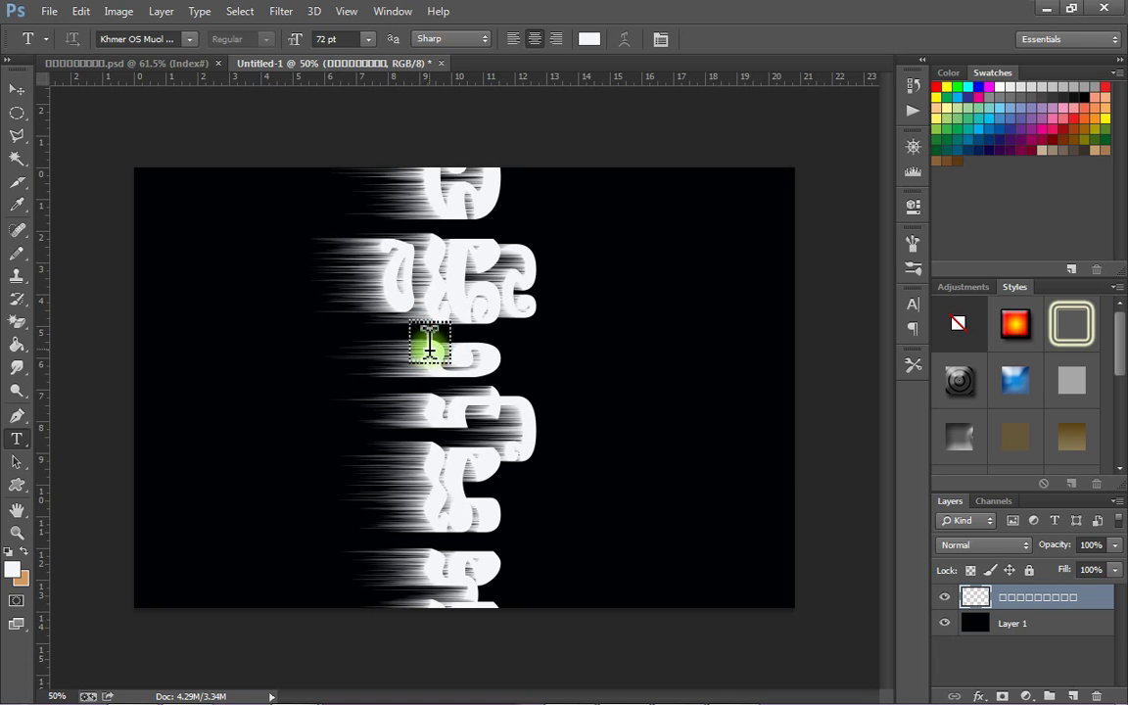
key(ctrl+f)
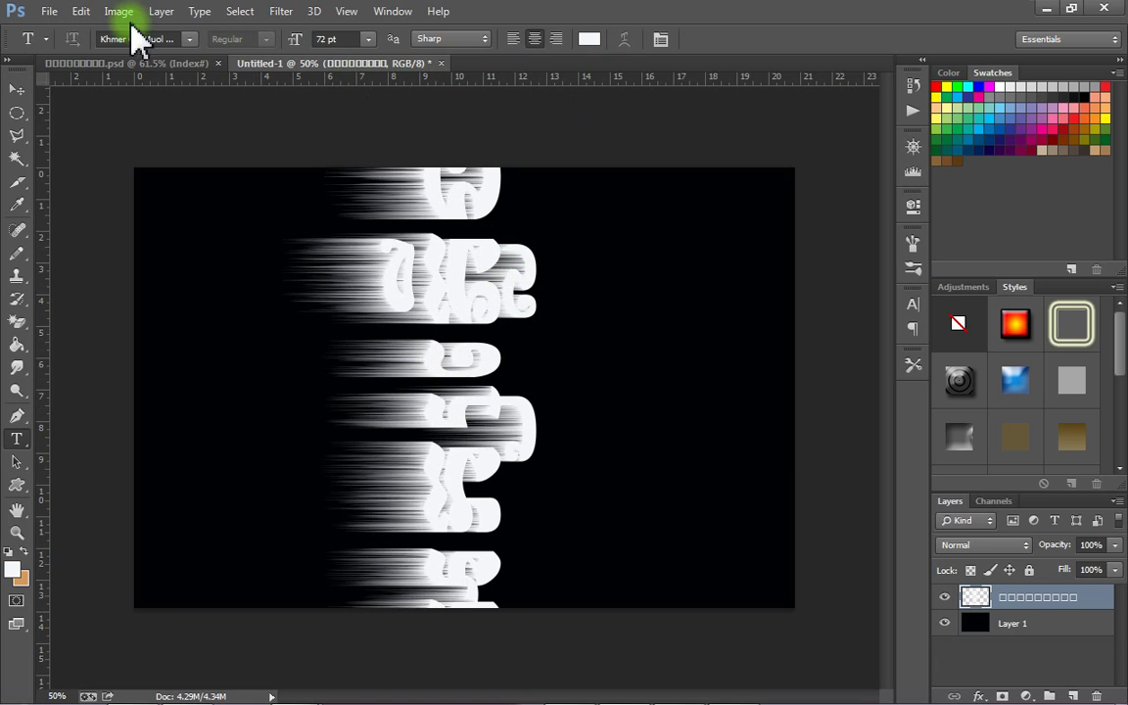
Rotate the streaked text layer 90° clockwise with Free Transform, move it to roughly the middle of the canvas, and commit it.
click(82, 12)
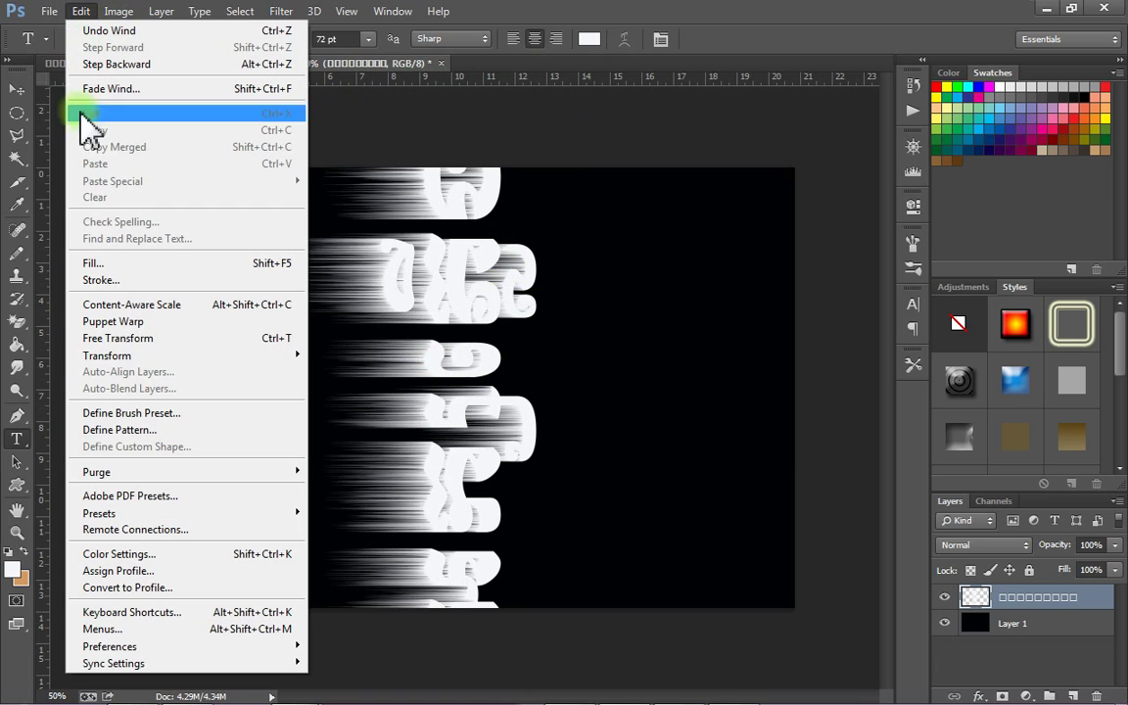
click(127, 338)
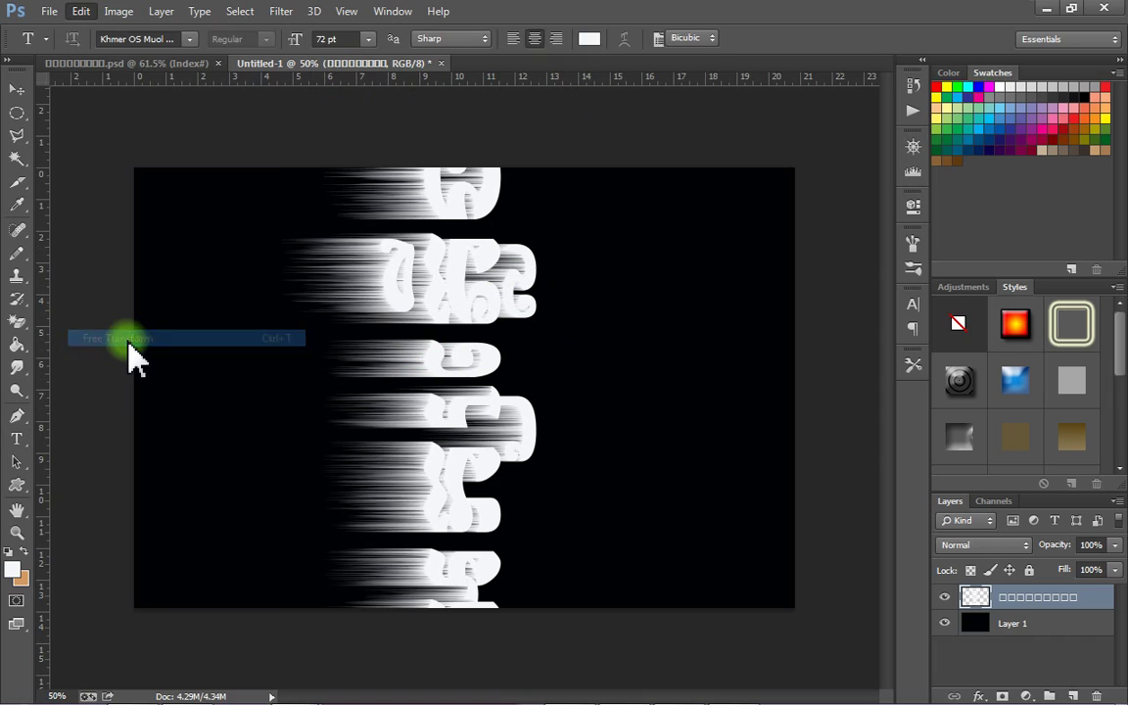
right_click(476, 237)
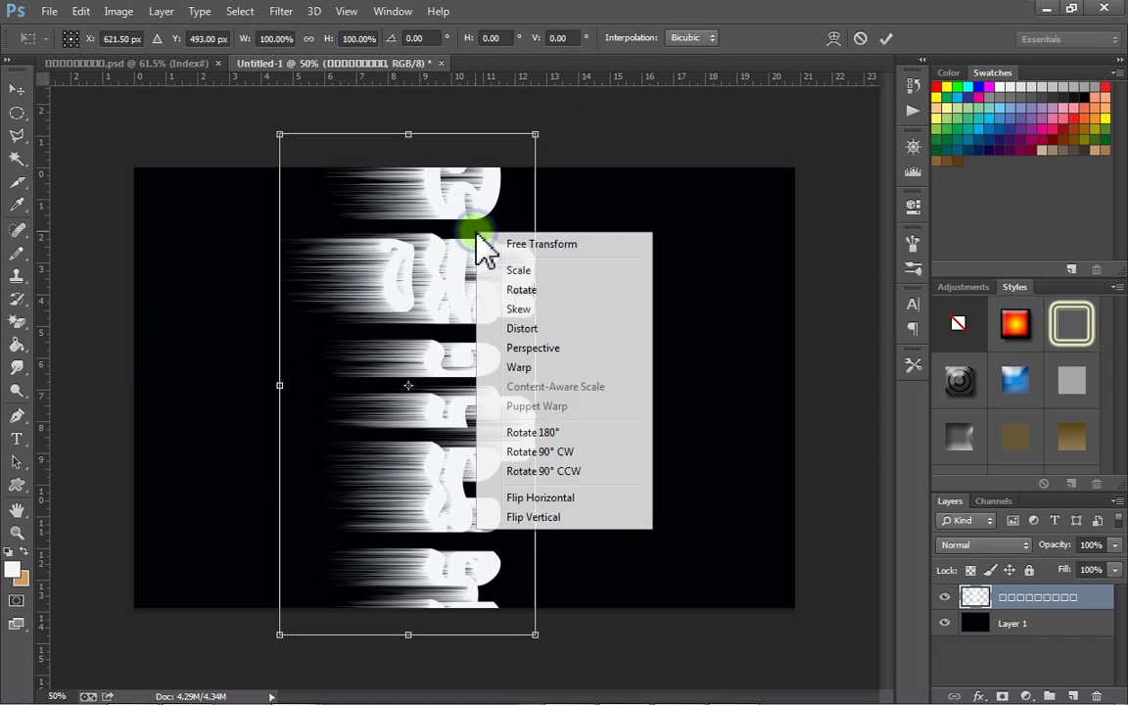
click(568, 452)
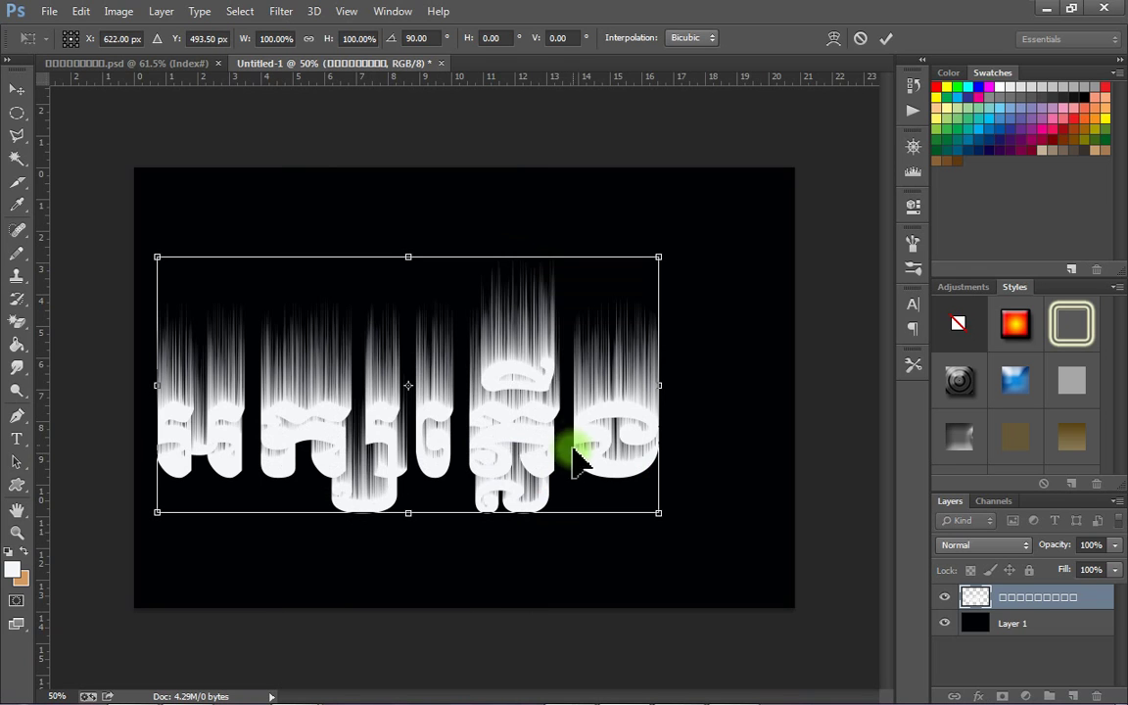
drag(511, 465, 581, 450)
click(888, 39)
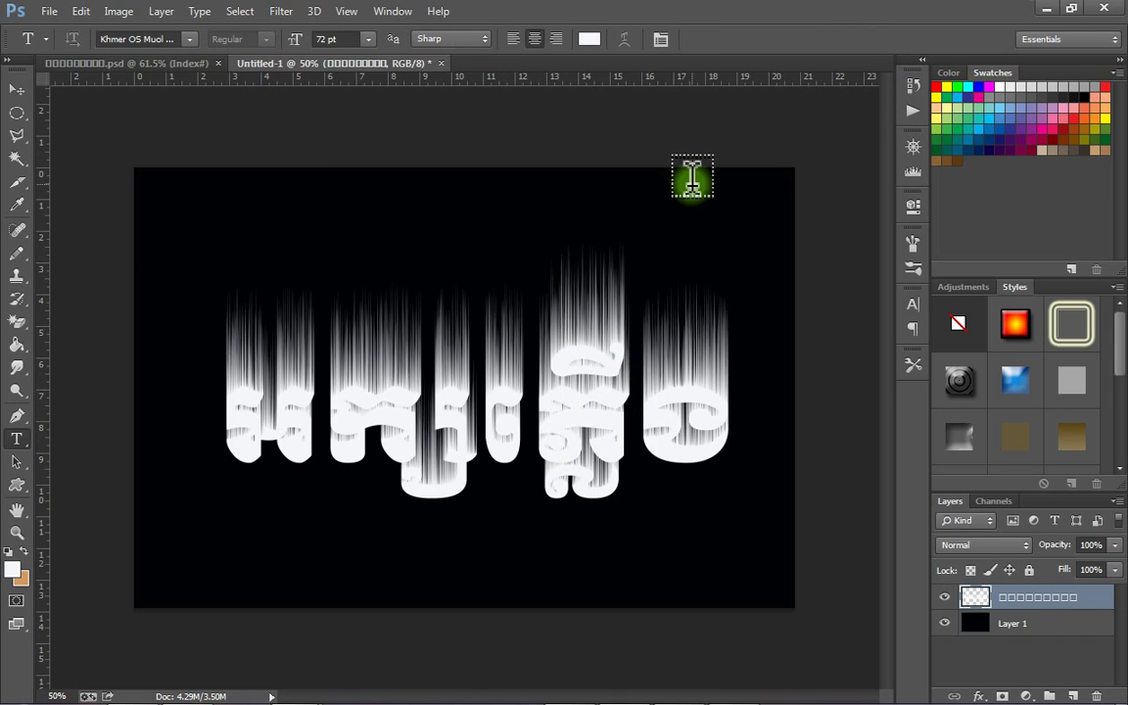
Set up the Smudge tool with a soft 40 px brush at 0% hardness.
click(17, 370)
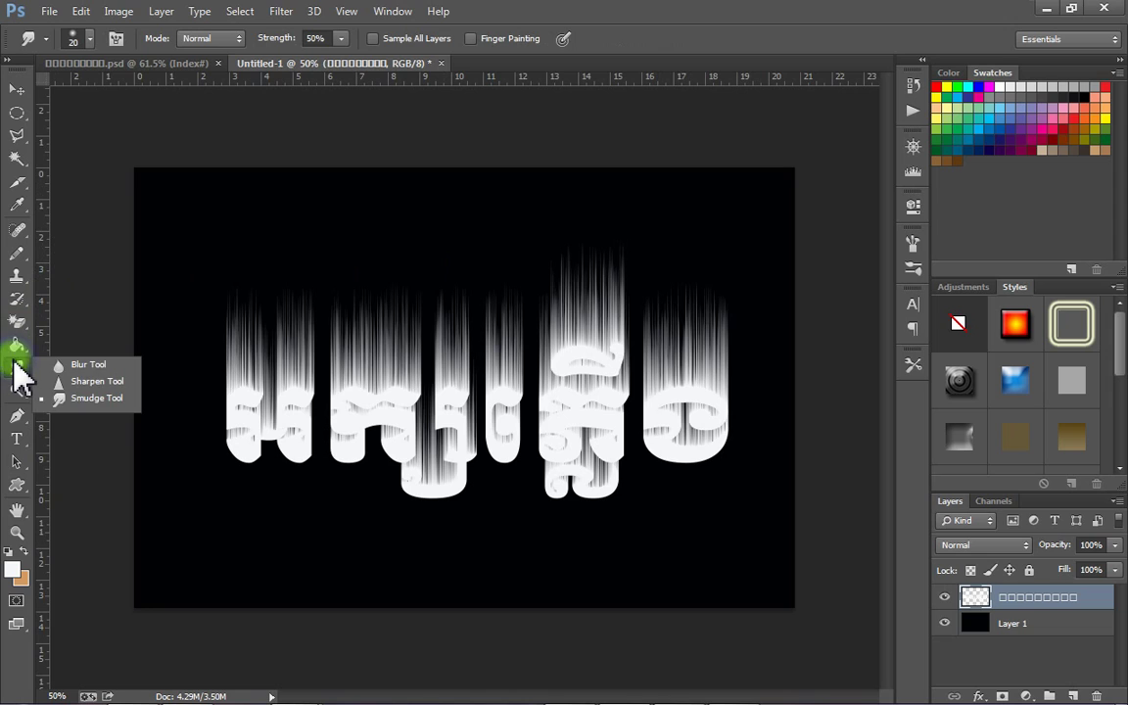
click(96, 399)
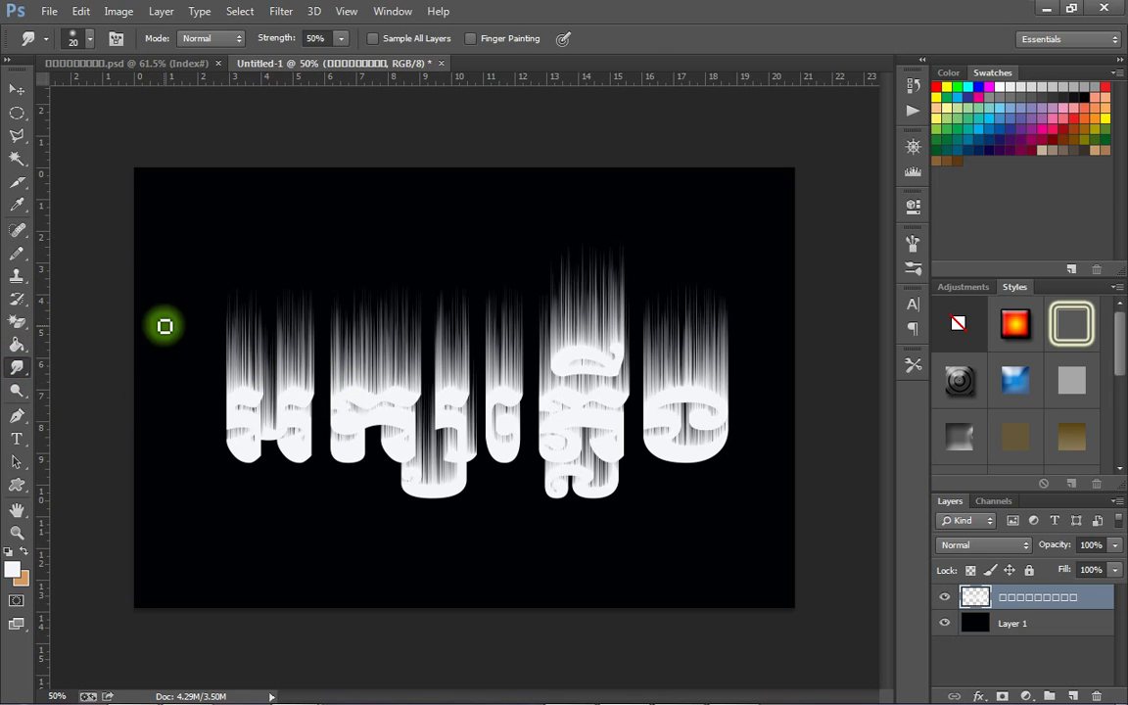
click(89, 39)
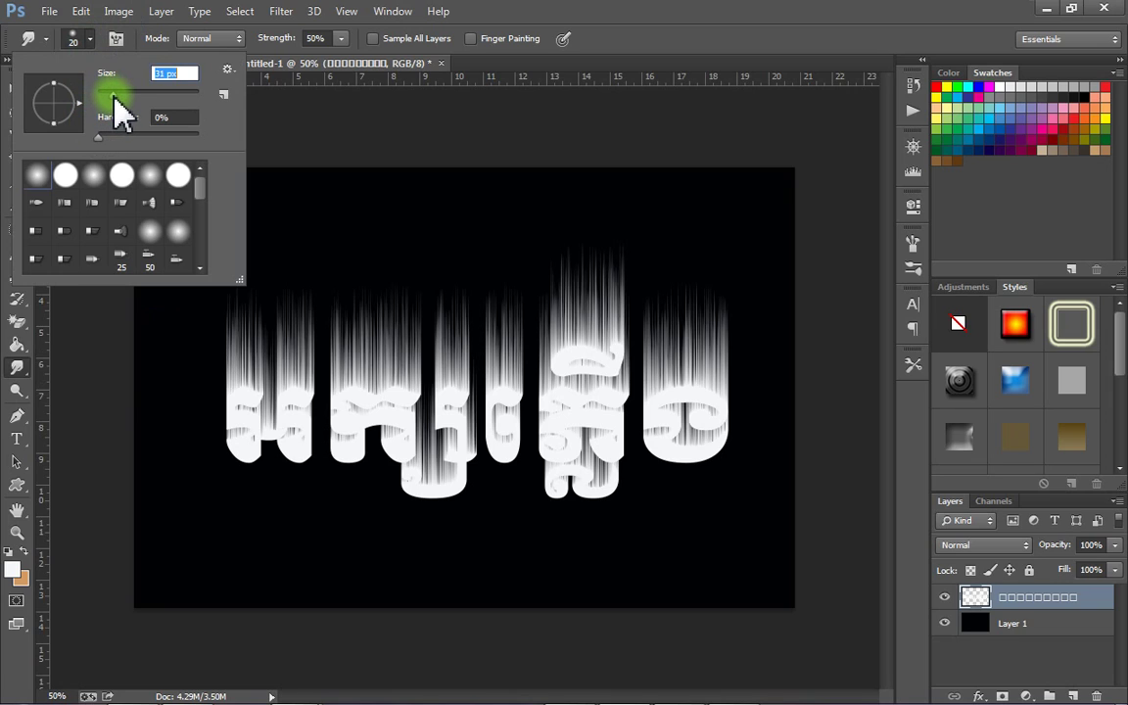
click(156, 74)
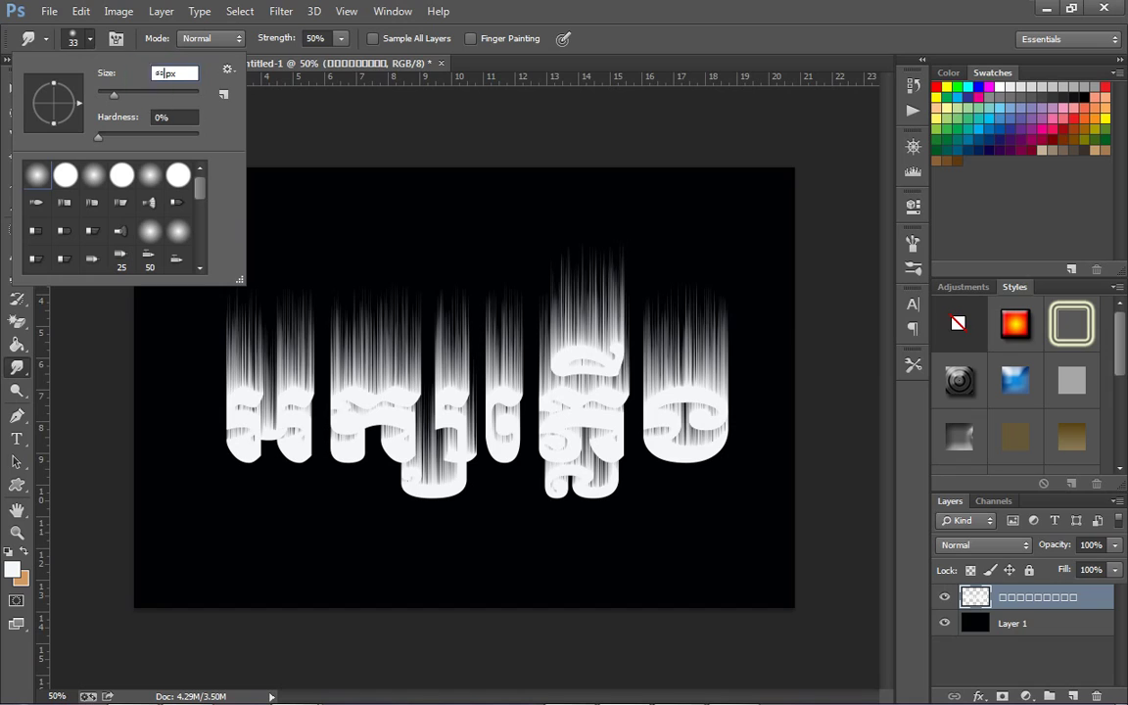
click(160, 117)
key(BackSpace)
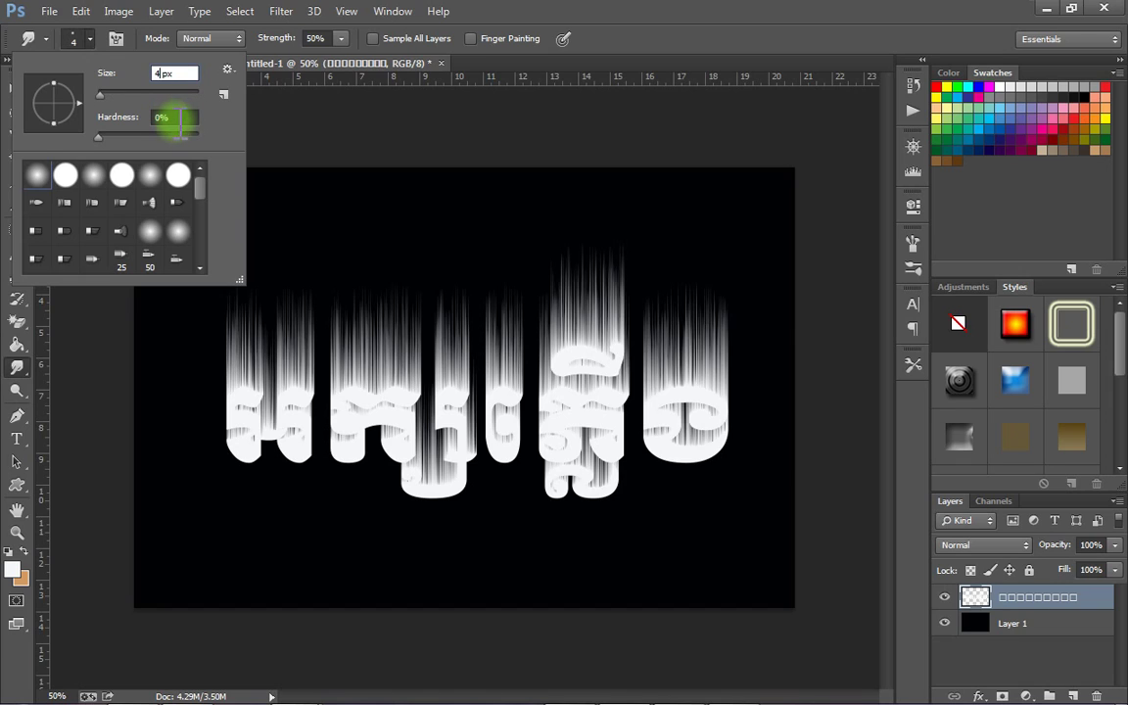
key(Return)
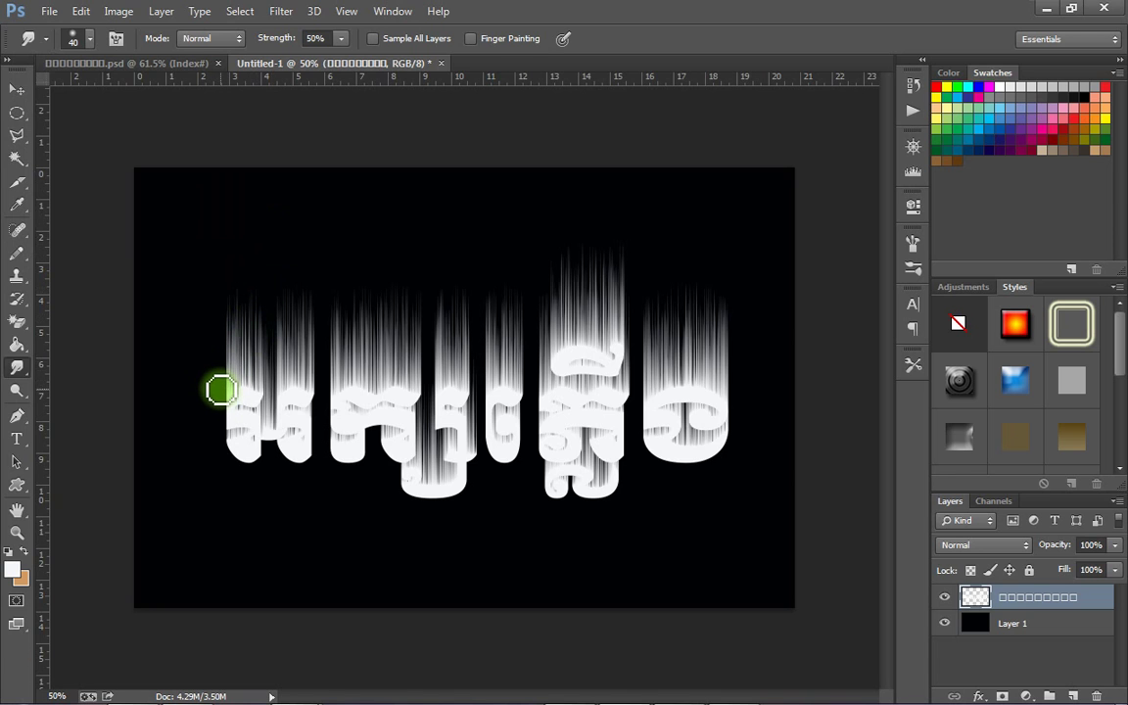
Smudge the wind streaks above and between the Khmer letters into wavy flame shapes, working across the text at 50% strength.
scroll(245, 418, up, 2)
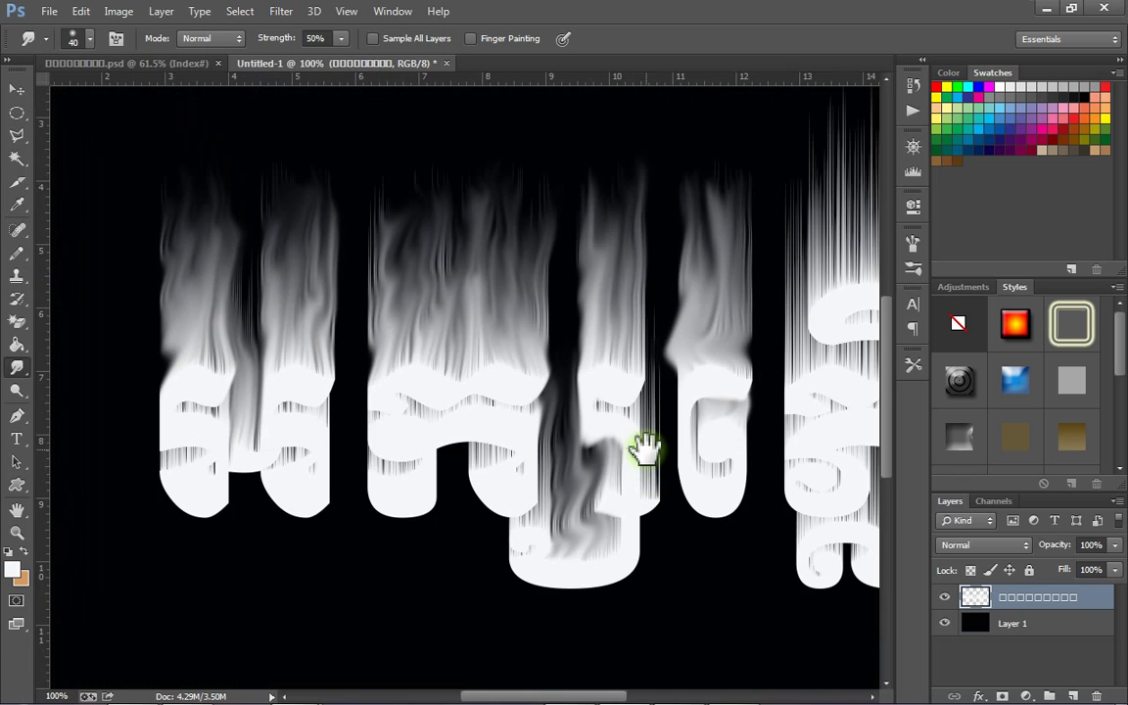
drag(646, 449, 516, 436)
mouse_move(641, 359)
mouse_down()
mouse_move(695, 318)
mouse_move(691, 353)
mouse_move(785, 320)
mouse_move(788, 353)
mouse_move(815, 333)
mouse_move(829, 274)
mouse_move(778, 268)
mouse_move(797, 181)
mouse_move(767, 240)
mouse_move(780, 182)
mouse_move(728, 208)
mouse_move(747, 165)
mouse_move(696, 203)
mouse_move(737, 129)
mouse_move(644, 254)
mouse_move(726, 123)
mouse_move(791, 207)
mouse_up()
scroll(790, 207, up, 5)
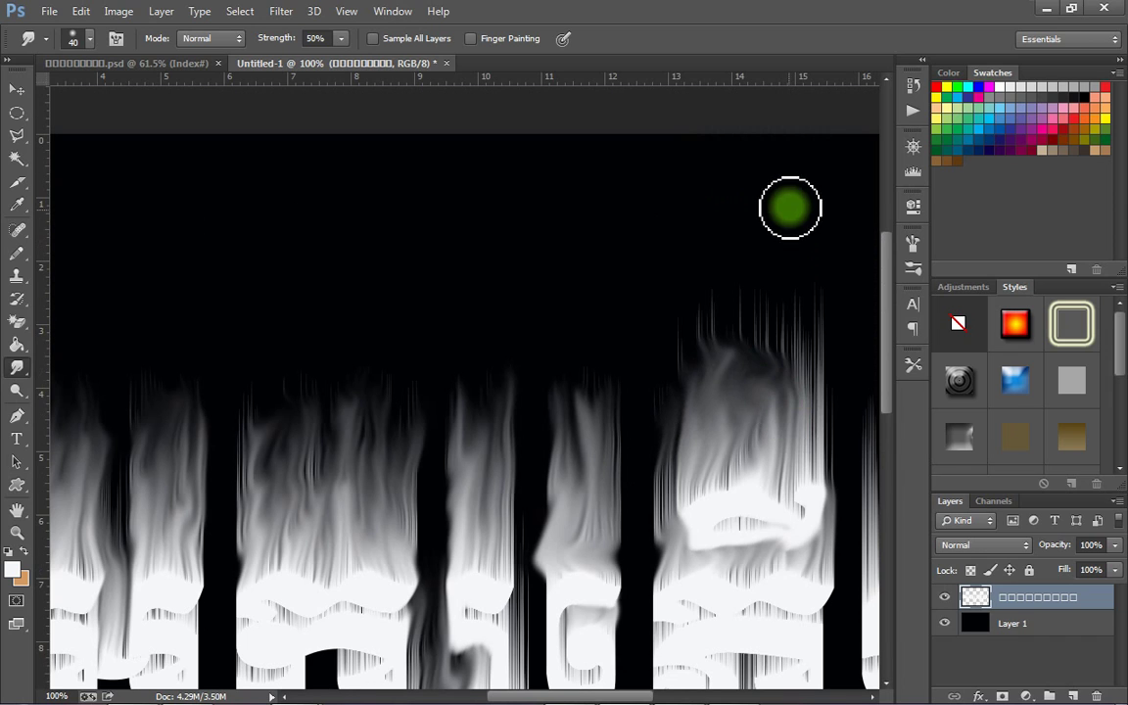